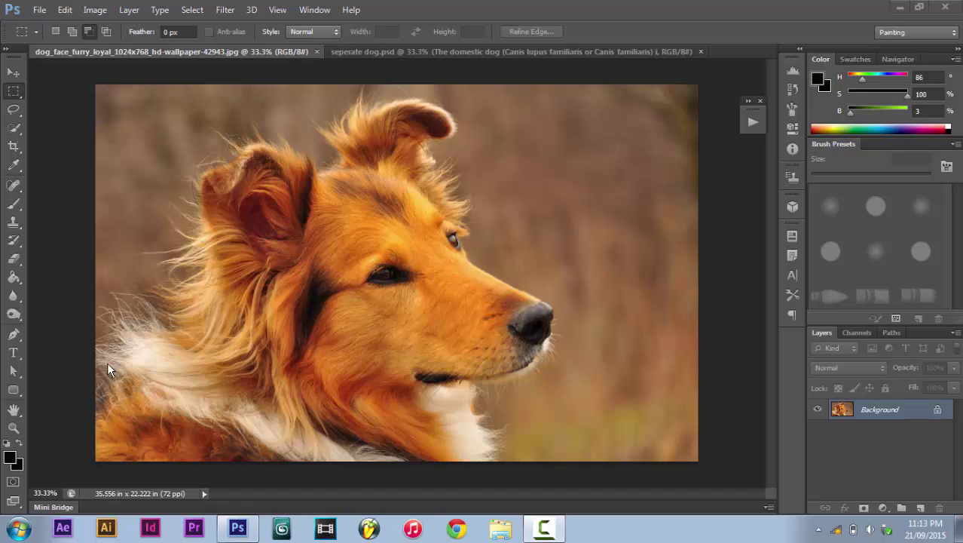
# Step: Zoom in on the collie photo's lower-left fur to inspect it, then fit it back on screen
pyautogui.press('z')
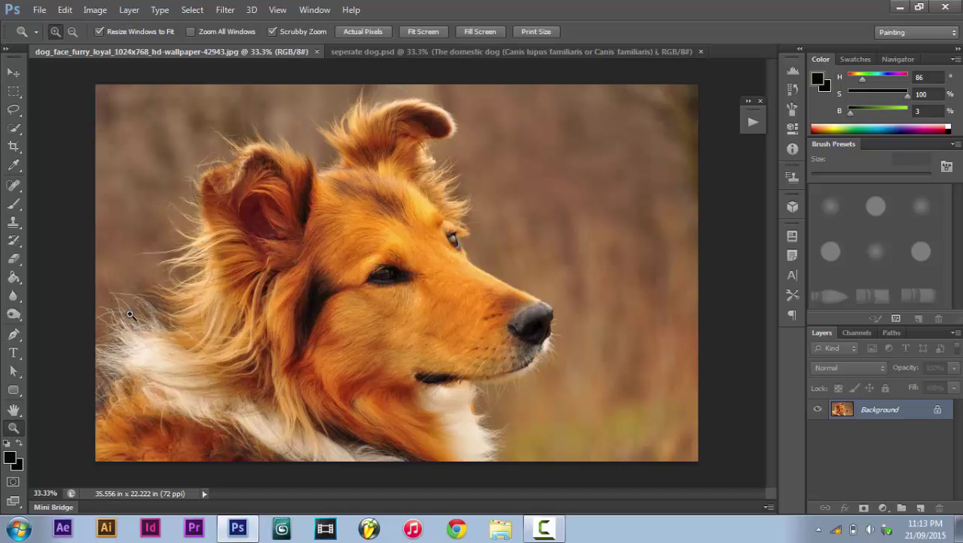
pyautogui.moveTo(132, 325); pyautogui.dragTo(154, 402)
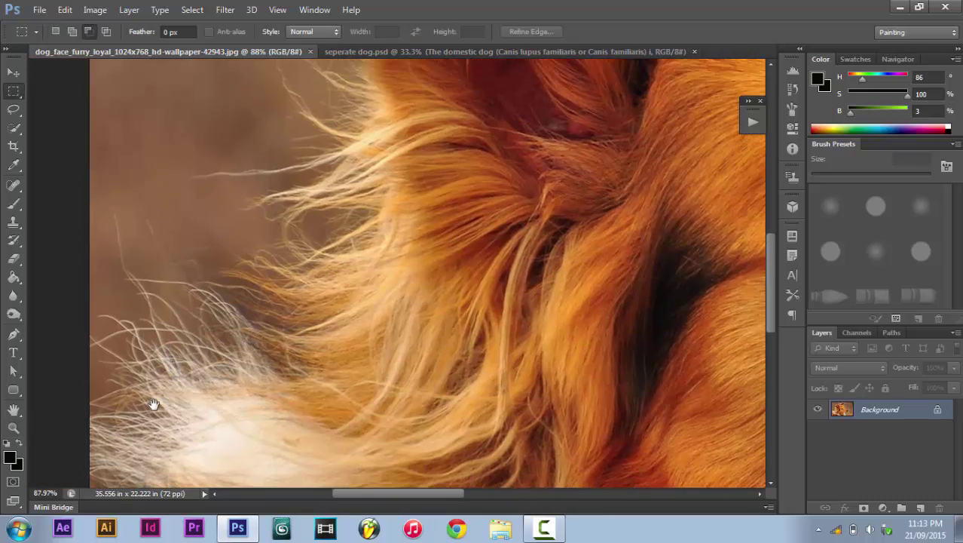
pyautogui.moveTo(337, 211); pyautogui.dragTo(250, 365)
pyautogui.moveTo(408, 260); pyautogui.dragTo(612, 364)
pyautogui.hotkey('ctrl', '0')
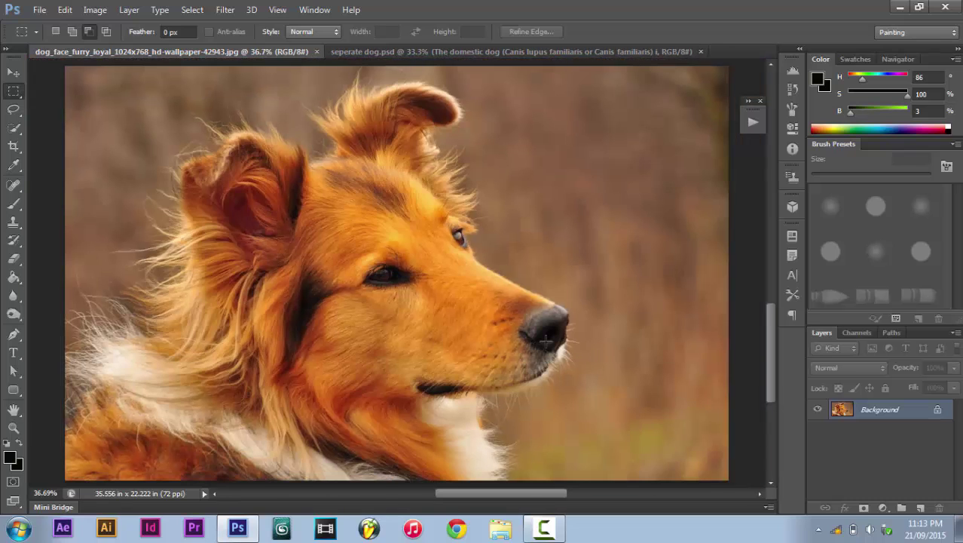
# Step: On the 'A man's Best friend' poster, zoom in on the dog's fur and ear, then fit the poster
pyautogui.click(451, 52)
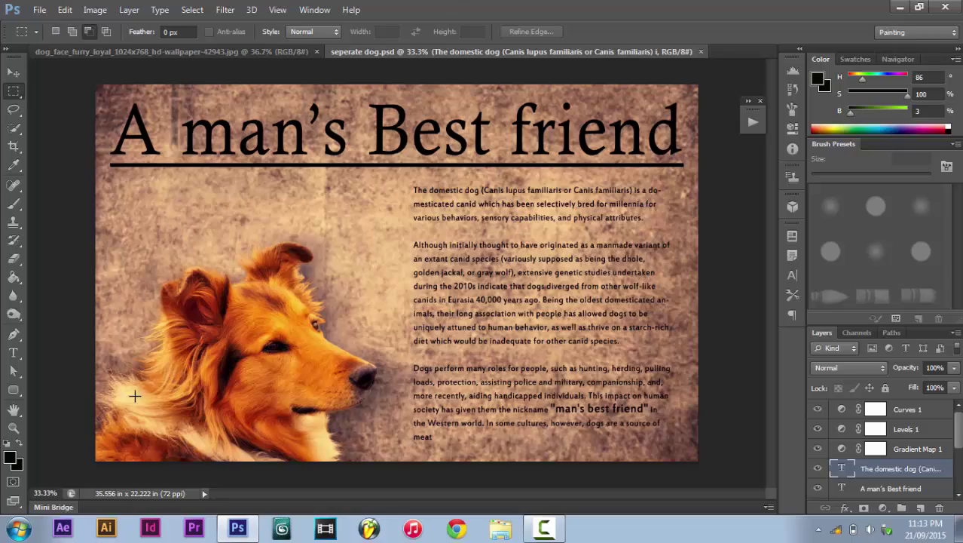
pyautogui.press('z')
pyautogui.moveTo(134, 396); pyautogui.dragTo(299, 401)
pyautogui.press('m')
pyautogui.moveTo(467, 296); pyautogui.dragTo(611, 308)
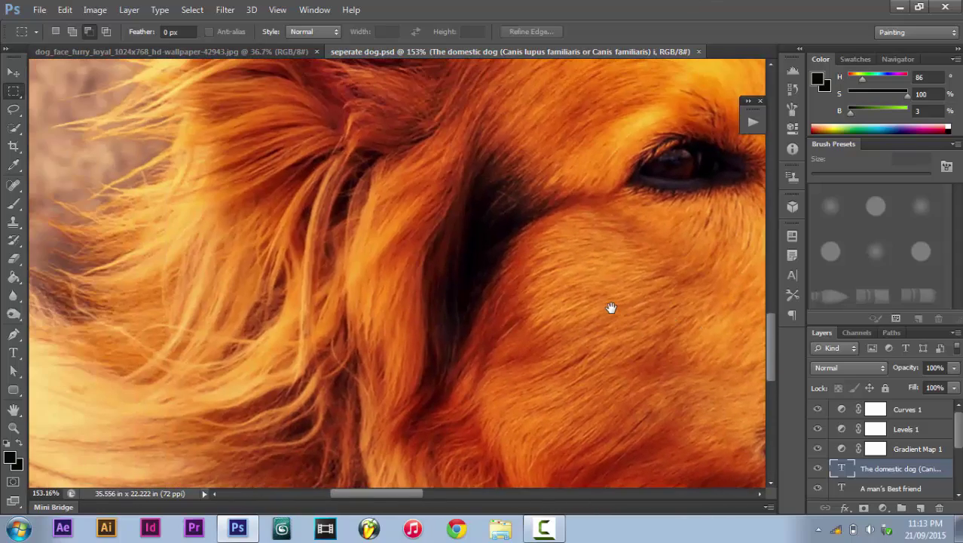
pyautogui.hotkey('ctrl', '0')
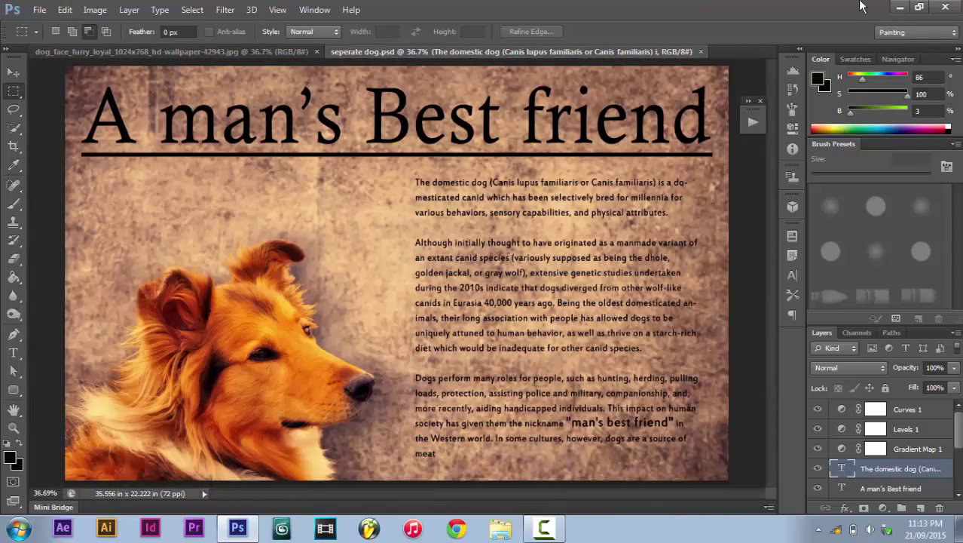
# Step: Close the poster and Quick Select the collie's lower-left fur, face-side fur and left neck
pyautogui.click(700, 52)
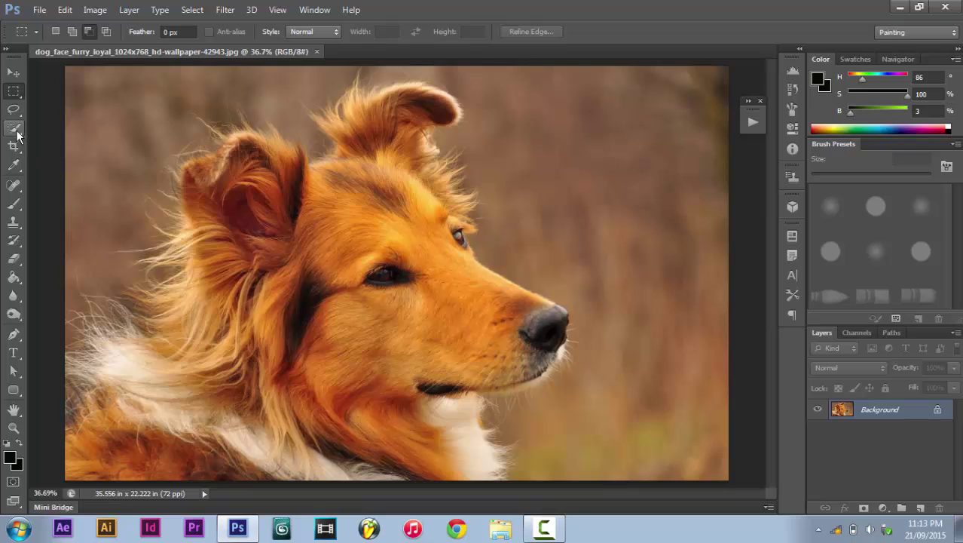
pyautogui.moveTo(14, 128); pyautogui.dragTo(42, 137)
pyautogui.click(49, 129)
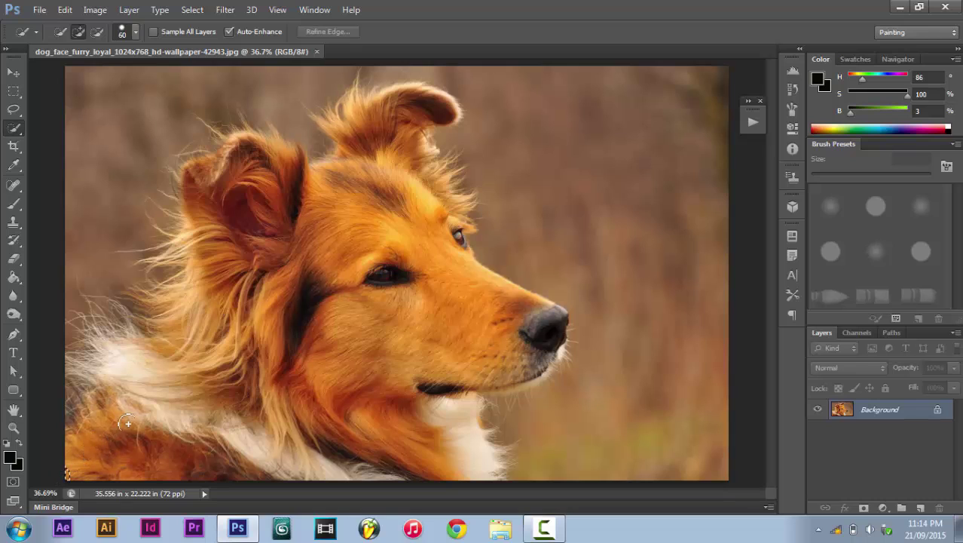
pyautogui.moveTo(127, 424)
pyautogui.mouseDown()
pyautogui.moveTo(177, 410)
pyautogui.moveTo(246, 368)
pyautogui.moveTo(291, 297)
pyautogui.moveTo(270, 287)
pyautogui.moveTo(285, 233)
pyautogui.moveTo(326, 219)
pyautogui.moveTo(373, 183)
pyautogui.moveTo(429, 222)
pyautogui.moveTo(476, 310)
pyautogui.moveTo(526, 342)
pyautogui.moveTo(404, 356)
pyautogui.mouseUp()
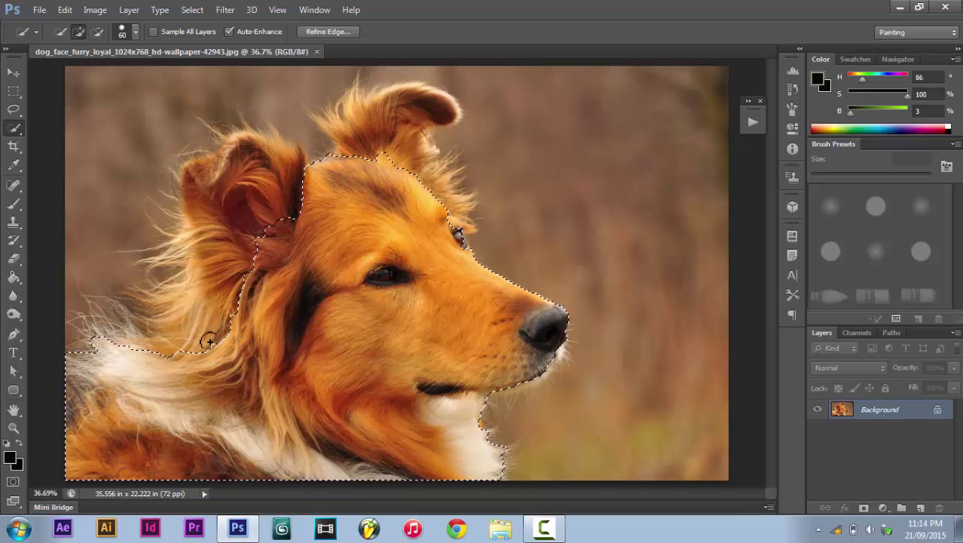
pyautogui.moveTo(216, 282)
pyautogui.mouseDown()
pyautogui.moveTo(205, 214)
pyautogui.moveTo(245, 159)
pyautogui.mouseUp()
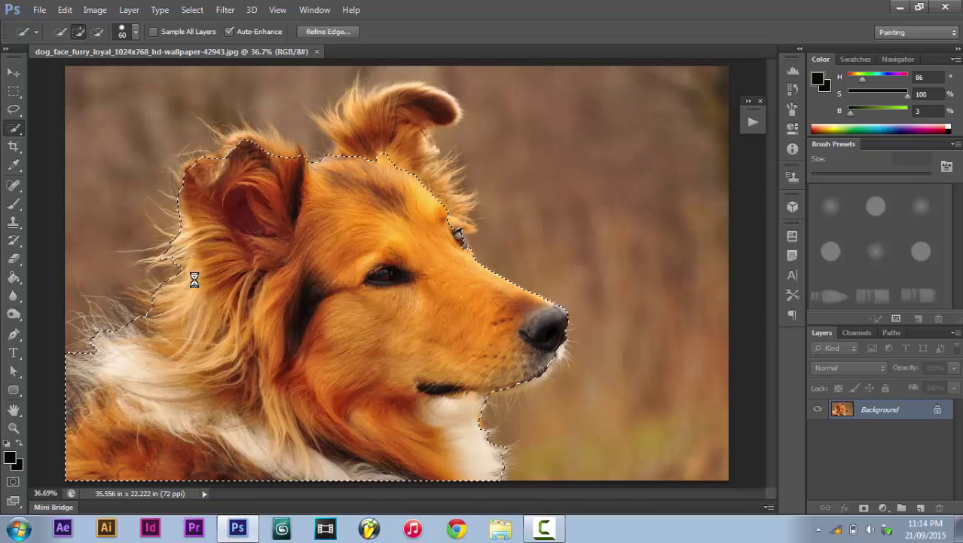
pyautogui.moveTo(121, 299)
pyautogui.mouseDown()
pyautogui.moveTo(113, 332)
pyautogui.moveTo(174, 333)
pyautogui.moveTo(253, 316)
pyautogui.moveTo(282, 254)
pyautogui.moveTo(250, 262)
pyautogui.mouseUp()
# Step: Subtract the background near the neck fur from the collie selection
pyautogui.press('z')
pyautogui.press('w')
pyautogui.press('z')
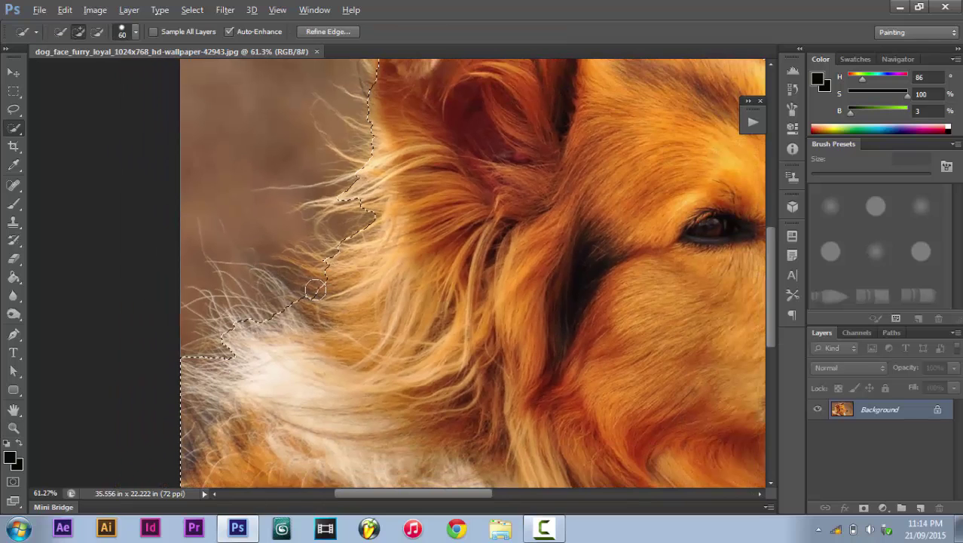
pyautogui.press('alt')
pyautogui.moveTo(313, 285)
pyautogui.mouseDown()
pyautogui.moveTo(351, 168)
pyautogui.moveTo(341, 228)
pyautogui.moveTo(311, 286)
pyautogui.moveTo(316, 302)
pyautogui.moveTo(232, 330)
pyautogui.moveTo(173, 367)
pyautogui.moveTo(188, 354)
pyautogui.moveTo(187, 401)
pyautogui.moveTo(195, 406)
pyautogui.moveTo(204, 387)
pyautogui.moveTo(208, 411)
pyautogui.moveTo(210, 427)
pyautogui.moveTo(171, 468)
pyautogui.mouseUp()
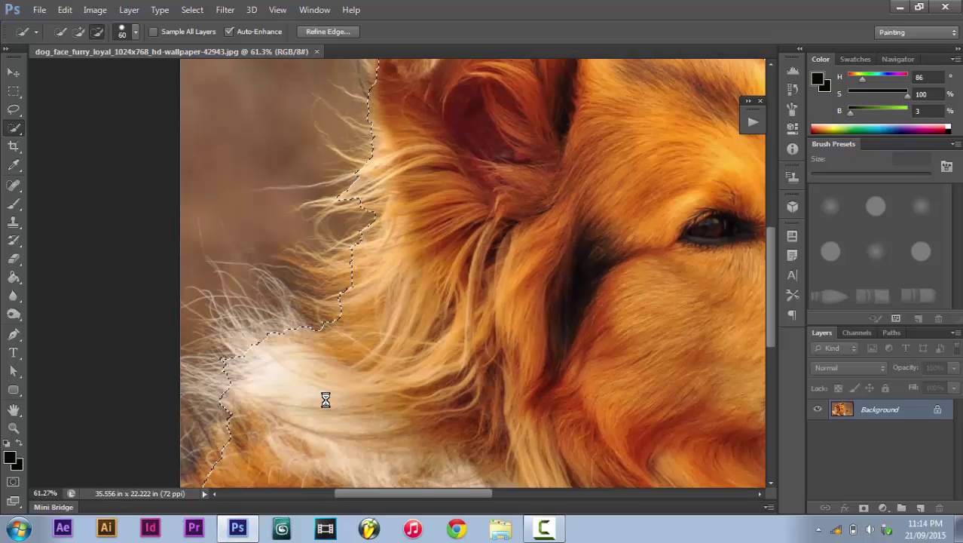
# Step: Add the upright right ear to the selection
pyautogui.moveTo(327, 400); pyautogui.dragTo(301, 290)
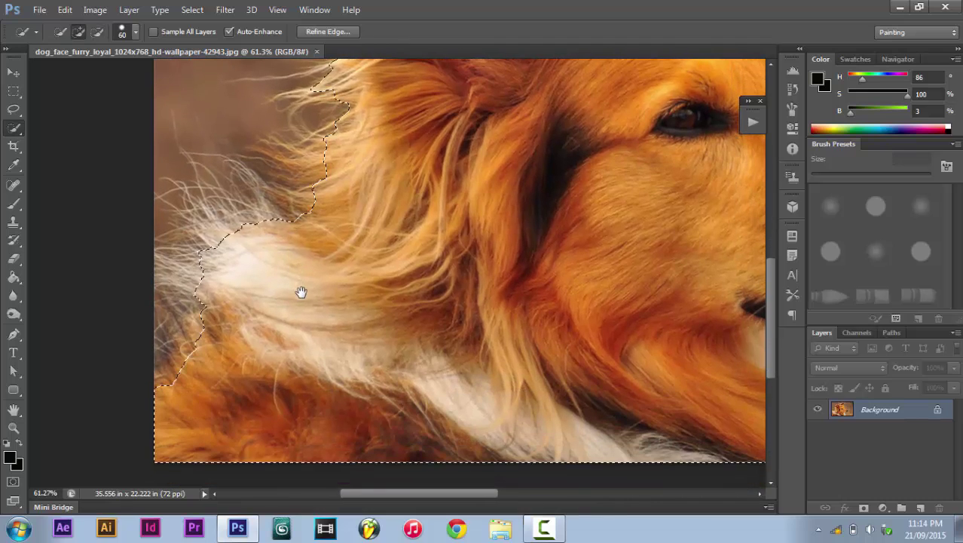
pyautogui.moveTo(376, 285); pyautogui.dragTo(333, 390)
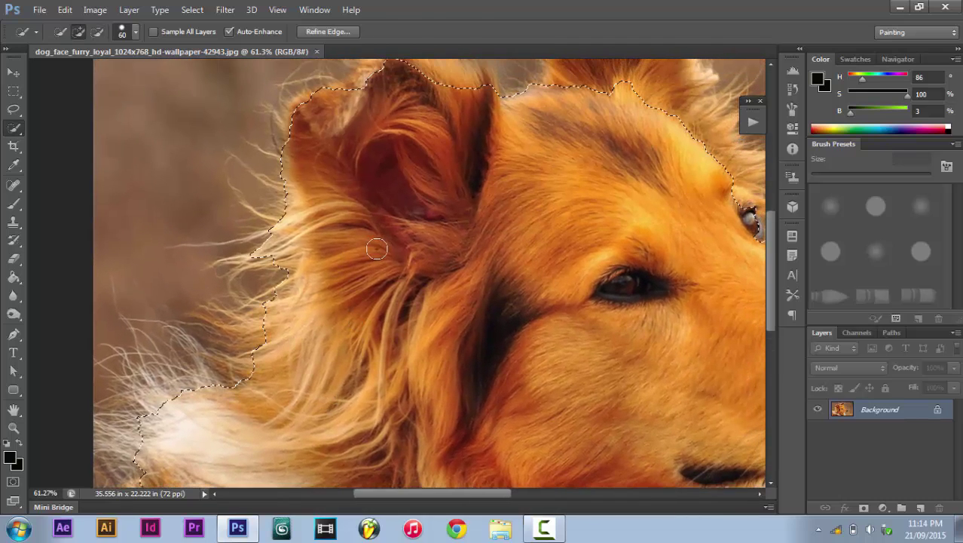
pyautogui.moveTo(397, 229); pyautogui.dragTo(314, 361)
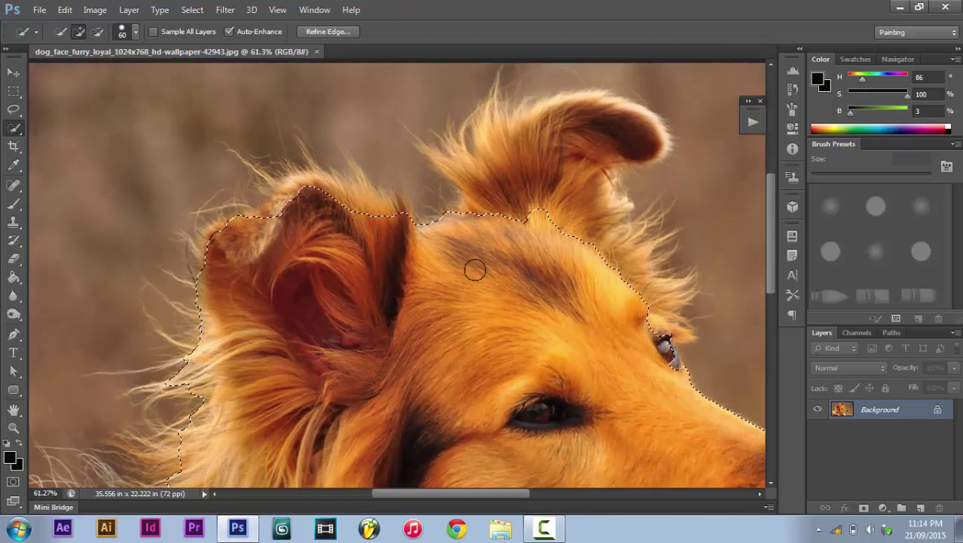
pyautogui.moveTo(475, 266); pyautogui.dragTo(350, 303)
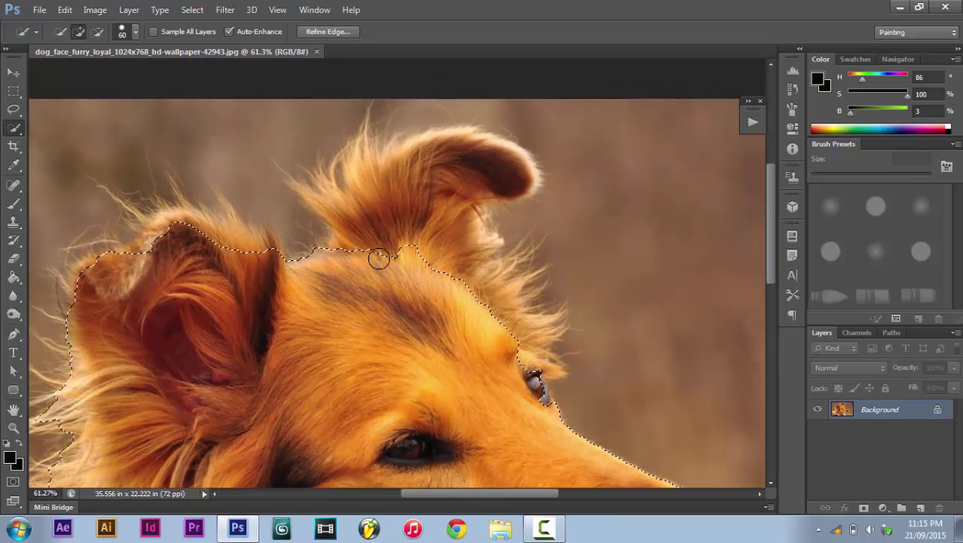
pyautogui.moveTo(372, 229)
pyautogui.mouseDown()
pyautogui.moveTo(418, 183)
pyautogui.moveTo(468, 183)
pyautogui.mouseUp()
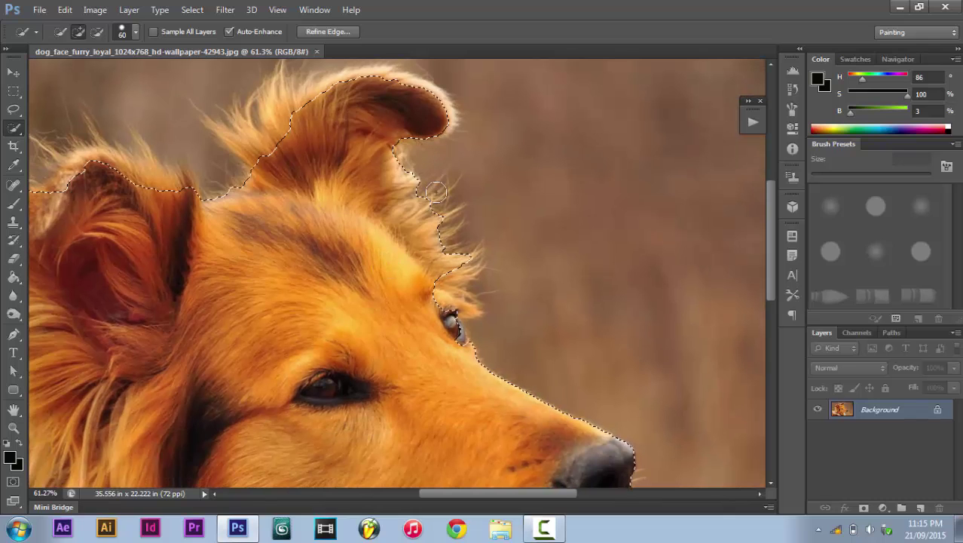
# Step: With the brush shrunk to 45, trim background from the ear edge, chest and below the chin
pyautogui.press('alt')
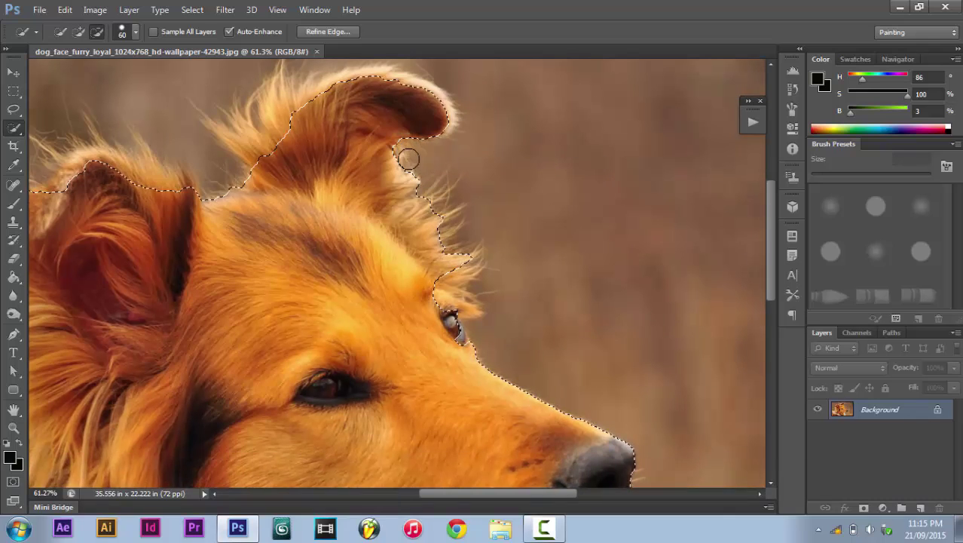
pyautogui.press('[')
pyautogui.press('[')
pyautogui.moveTo(458, 267)
pyautogui.mouseDown()
pyautogui.moveTo(437, 300)
pyautogui.moveTo(416, 287)
pyautogui.moveTo(379, 201)
pyautogui.mouseUp()
pyautogui.moveTo(411, 338)
pyautogui.mouseDown()
pyautogui.moveTo(466, 181)
pyautogui.moveTo(487, 211)
pyautogui.moveTo(460, 250)
pyautogui.moveTo(458, 201)
pyautogui.moveTo(434, 249)
pyautogui.mouseUp()
pyautogui.scroll(-3, 467, 181)
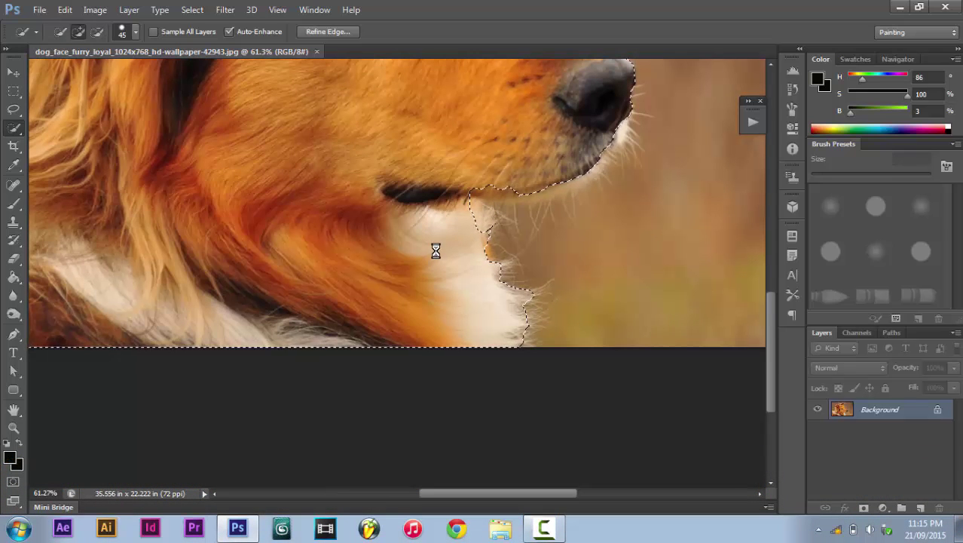
pyautogui.moveTo(527, 280); pyautogui.dragTo(517, 357)
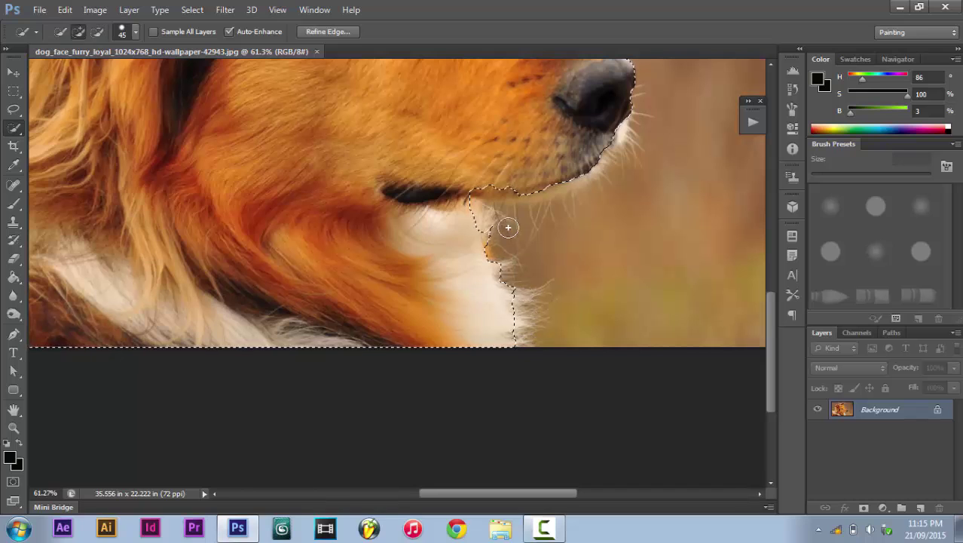
pyautogui.moveTo(508, 227); pyautogui.dragTo(486, 245)
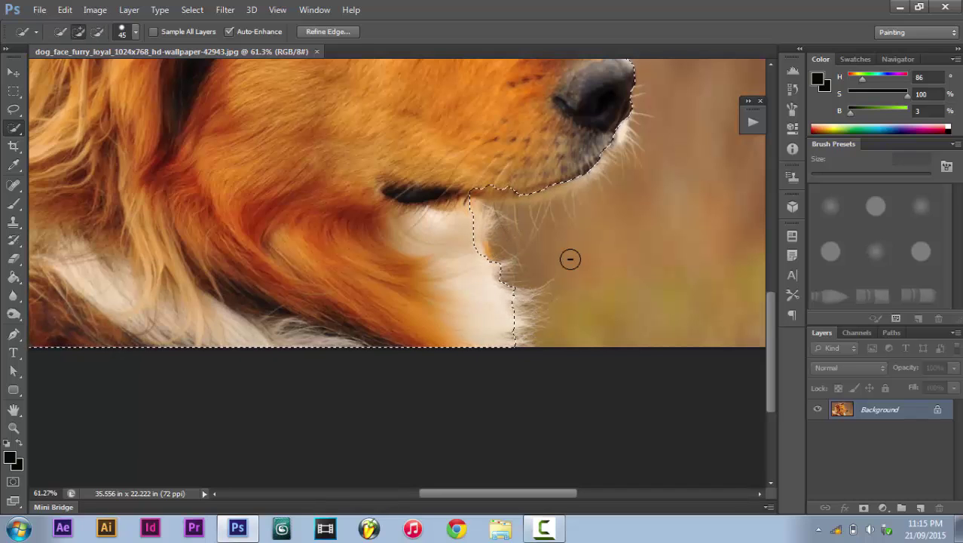
pyautogui.scroll(-3, 571, 259)
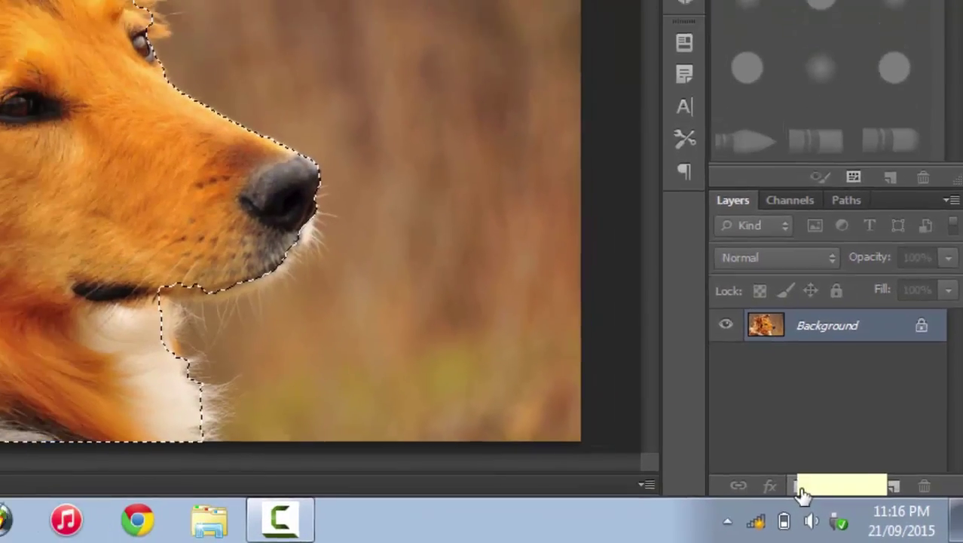
# Step: Mask the collie from the selection and add an empty layer beneath it
pyautogui.click(800, 488)
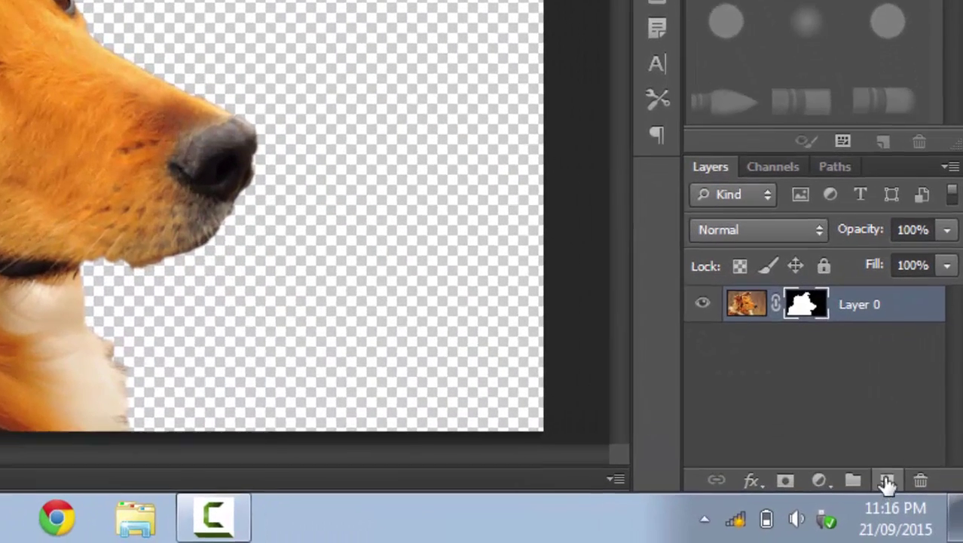
pyautogui.press('ctrl')
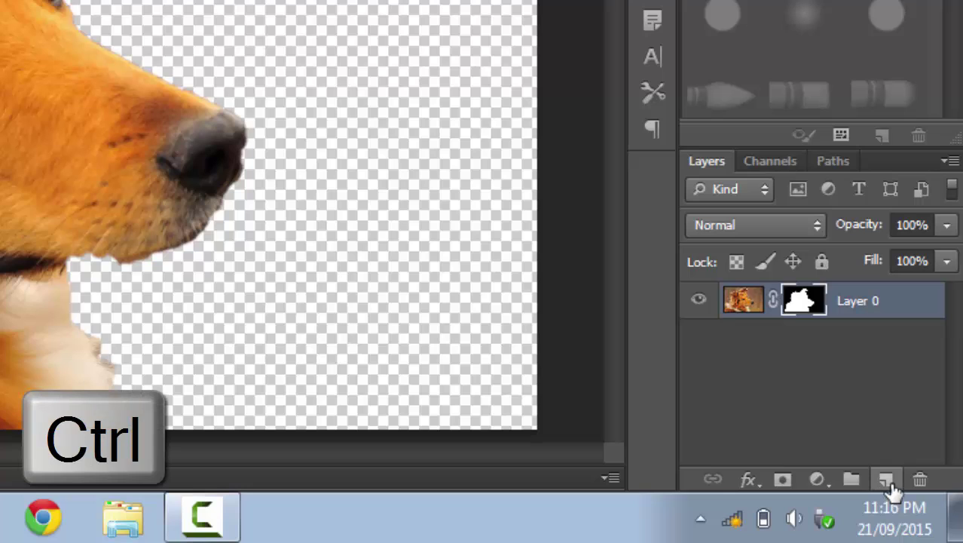
pyautogui.keyDown('ctrl'); pyautogui.click(889, 485); pyautogui.keyUp('ctrl')
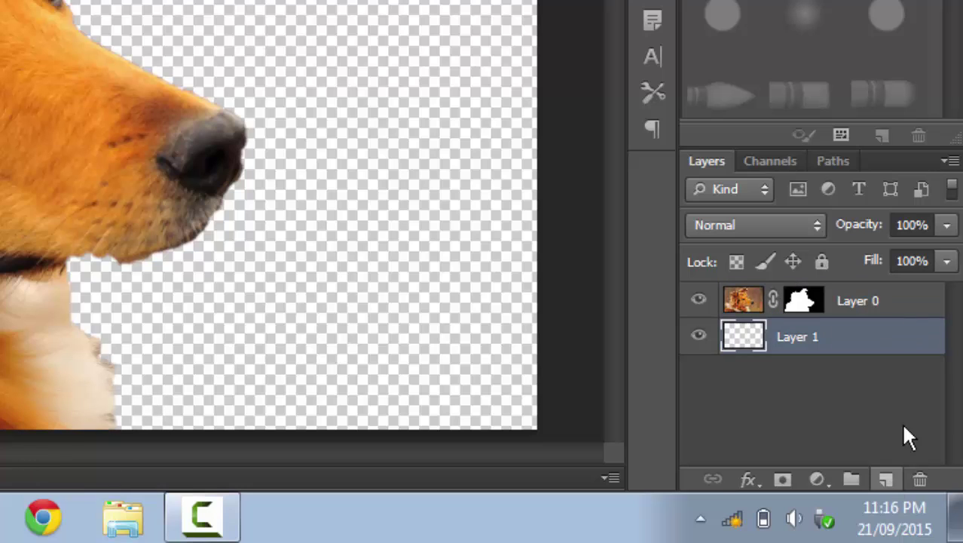
# Step: Rename the new layer 'Background' and the masked collie layer 'Dog'
pyautogui.doubleClick(814, 338)
pyautogui.write('B')
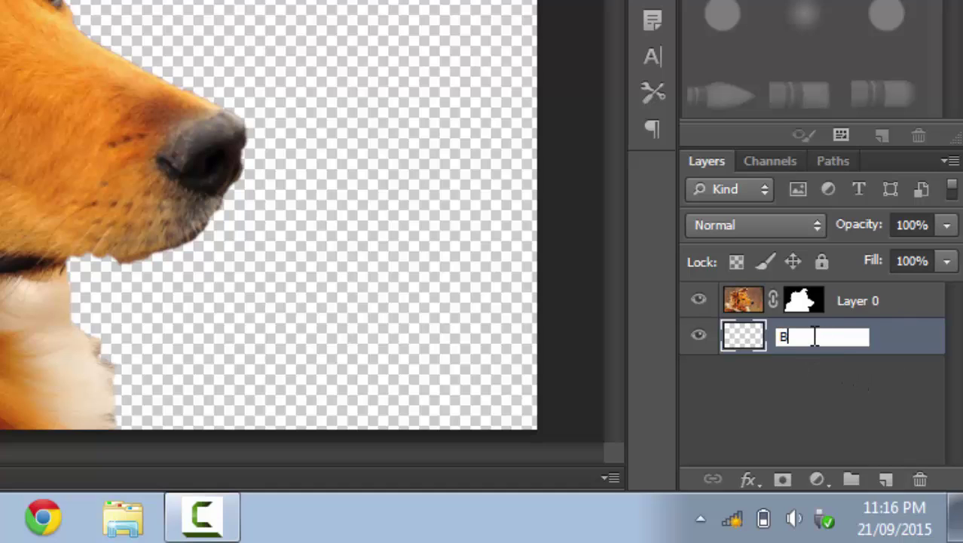
pyautogui.write('ackground')
pyautogui.press('Return')
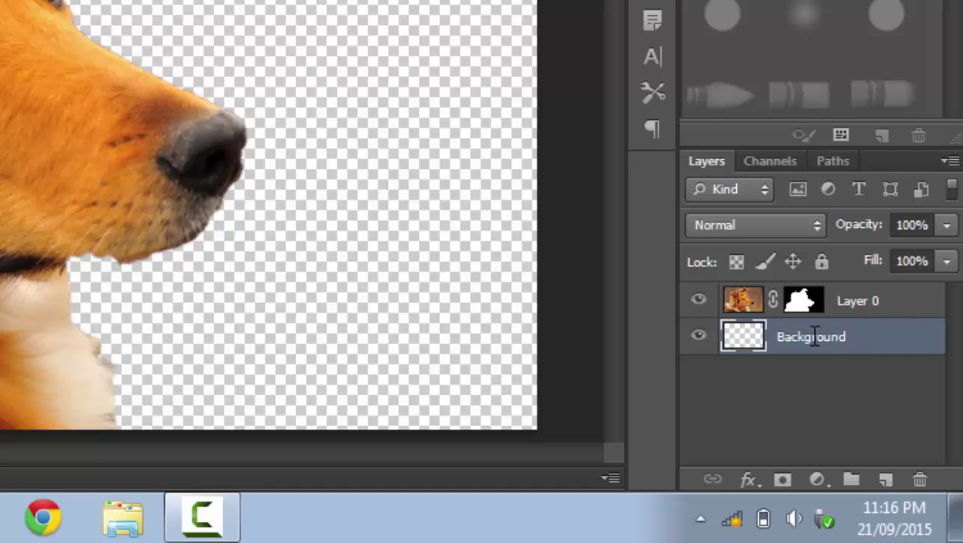
pyautogui.doubleClick(851, 304)
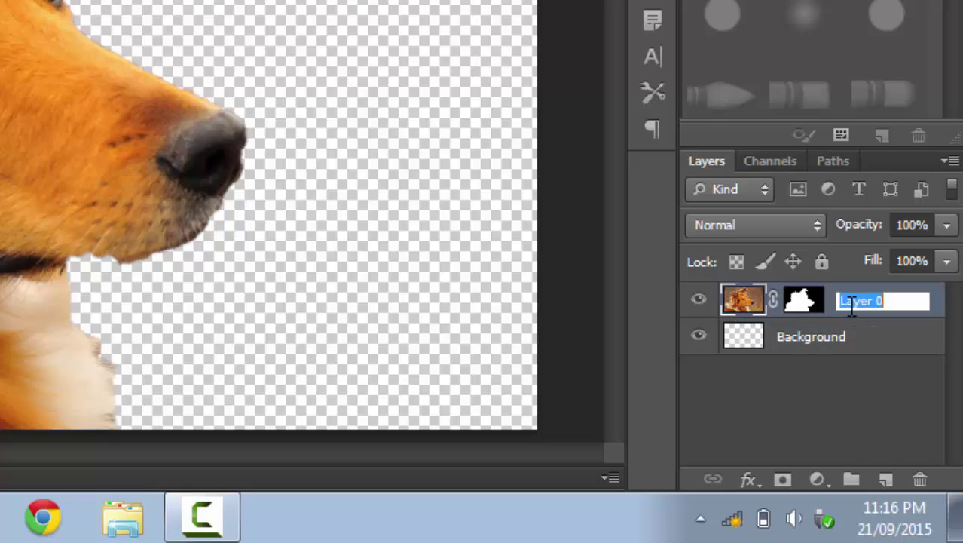
pyautogui.write('Dog')
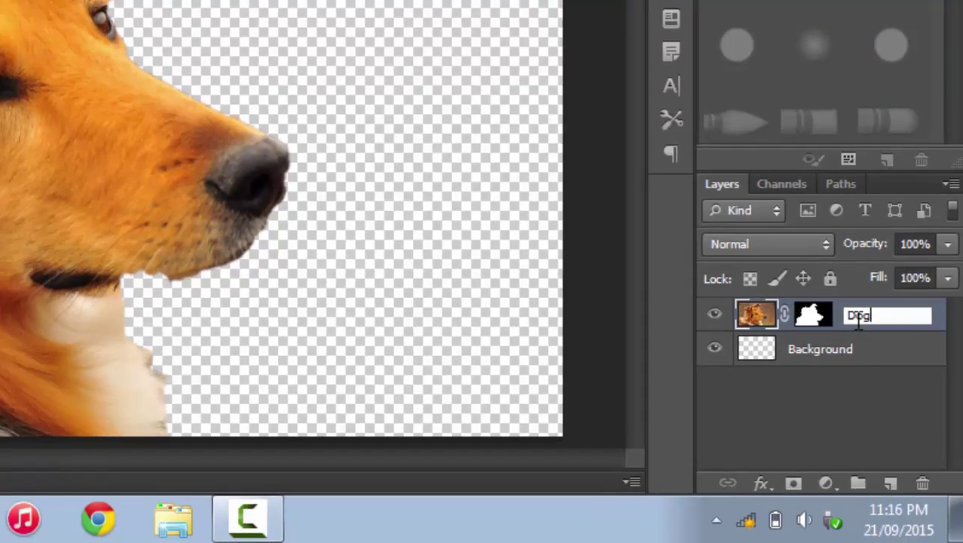
pyautogui.press('Return')
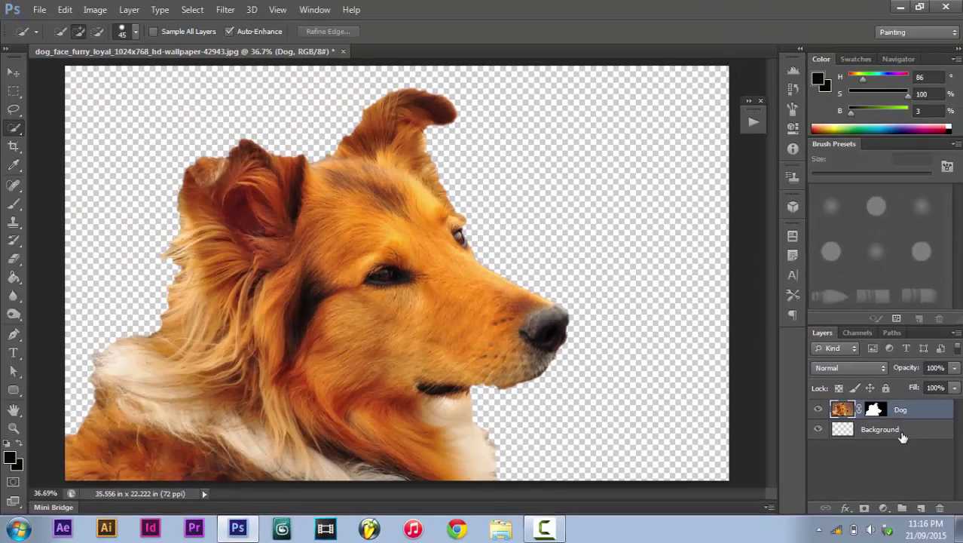
# Step: Paint Bucket the Background layer with default black, then zoom into the forehead fur
pyautogui.click(902, 431)
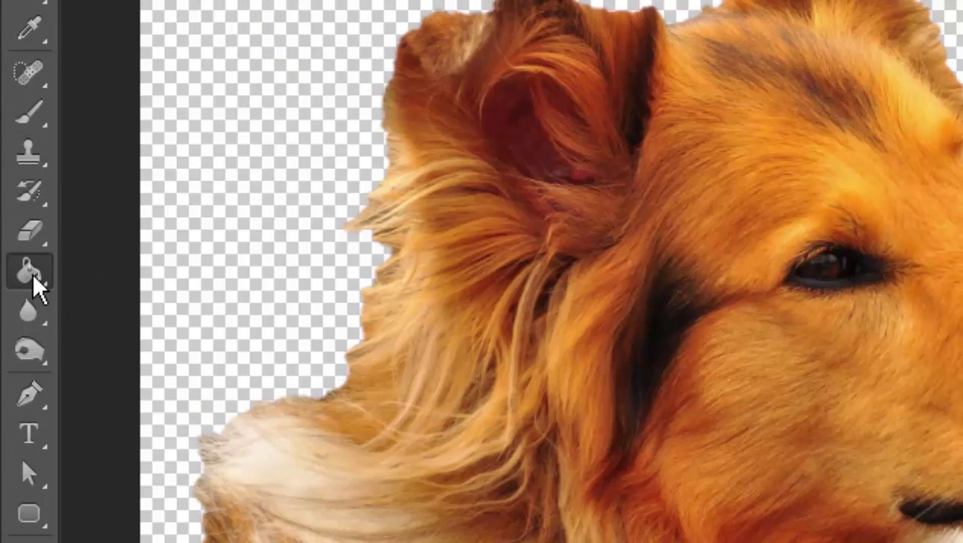
pyautogui.click(35, 275)
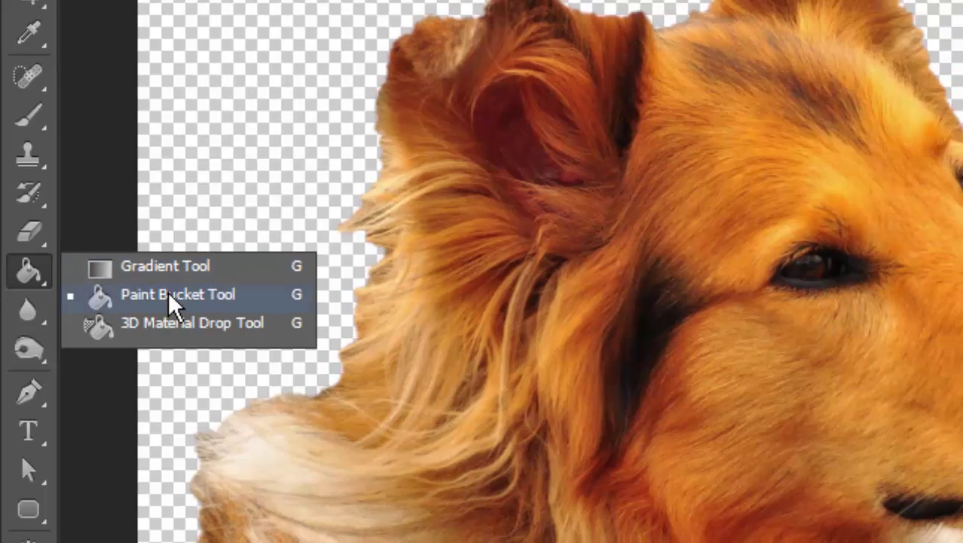
pyautogui.click(176, 295)
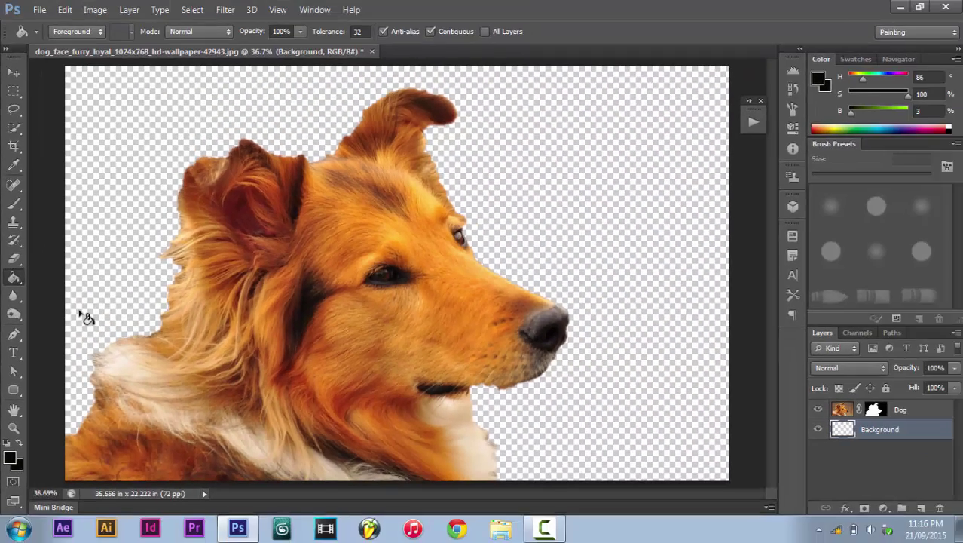
pyautogui.press('d')
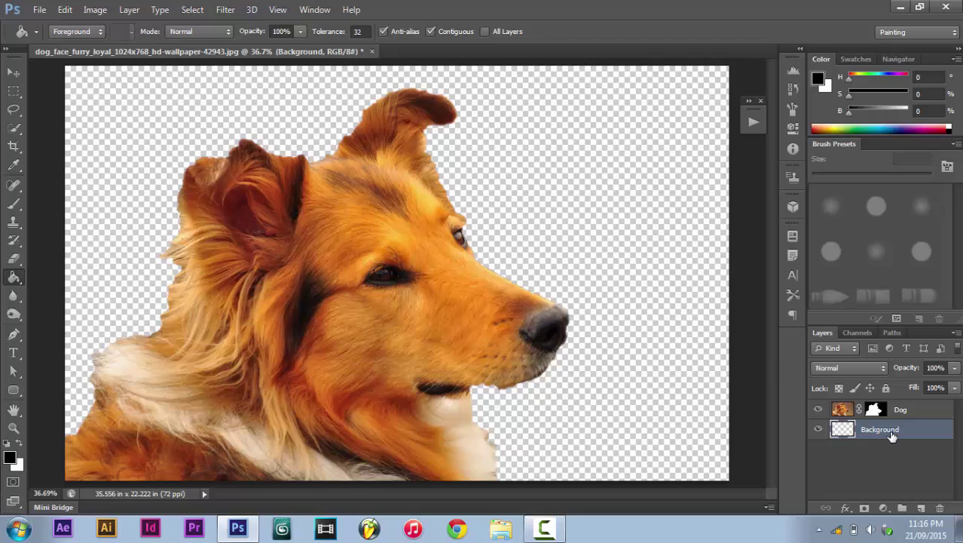
pyautogui.click(660, 271)
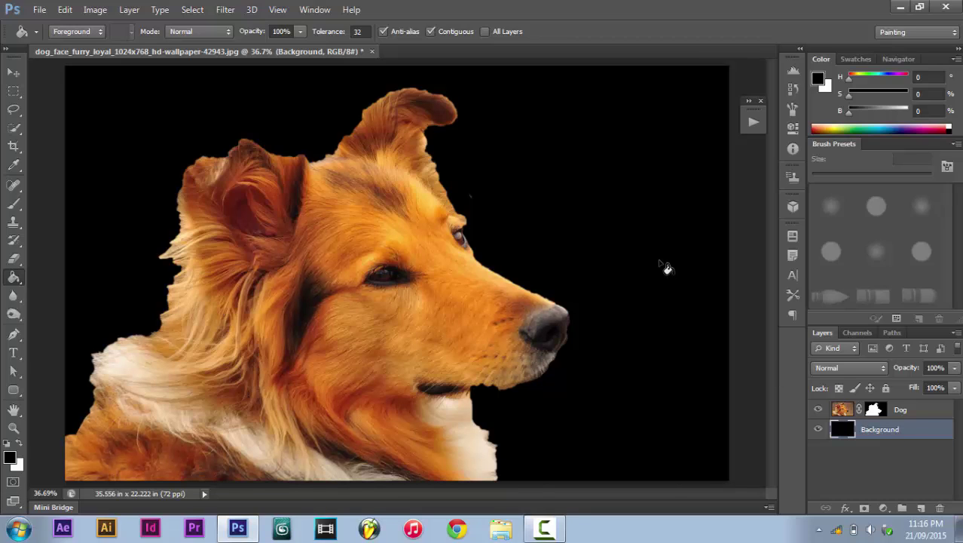
pyautogui.press('z')
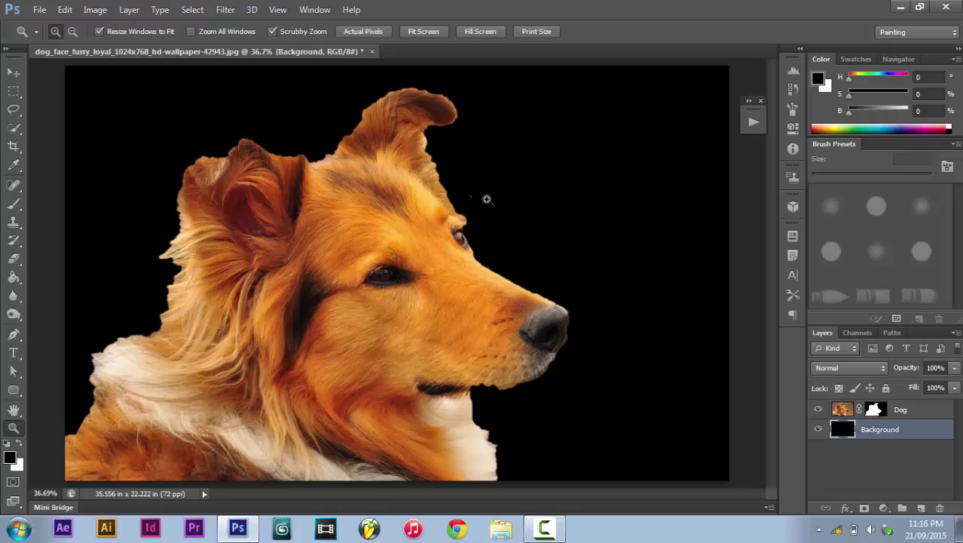
pyautogui.moveTo(487, 199)
pyautogui.mouseDown()
pyautogui.moveTo(552, 287)
pyautogui.moveTo(541, 271)
pyautogui.mouseUp()
# Step: Paint black on the Dog layer mask over the speck beside the forehead, then fit the image
pyautogui.press('g')
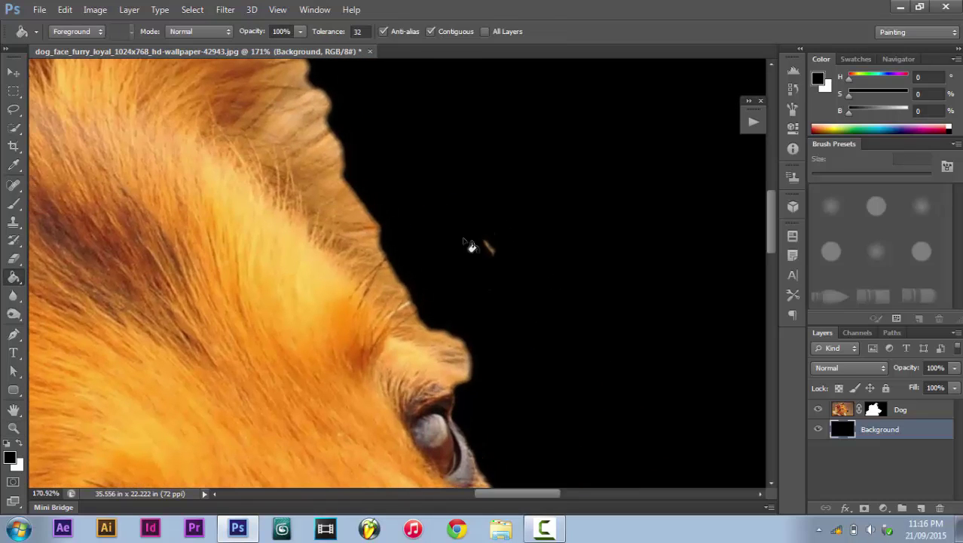
pyautogui.click(14, 208)
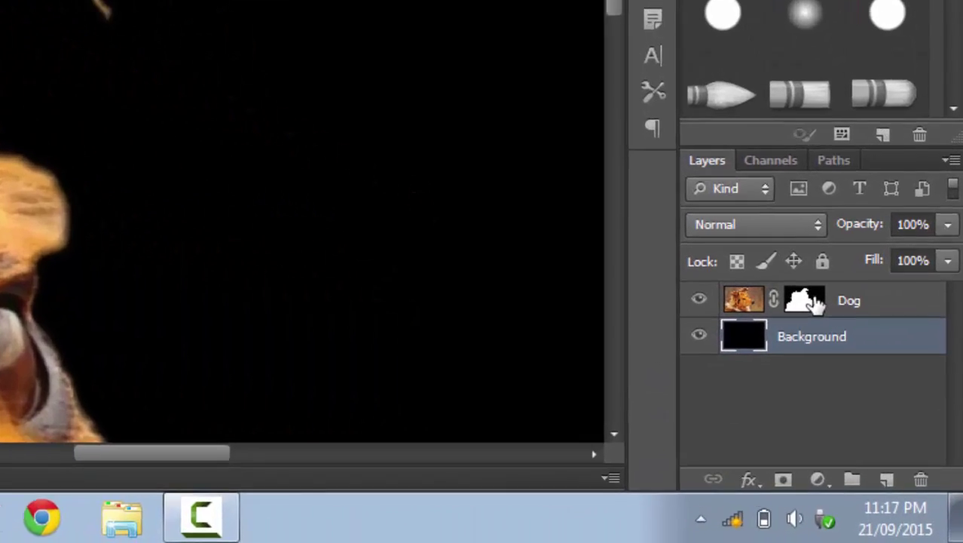
pyautogui.click(882, 410)
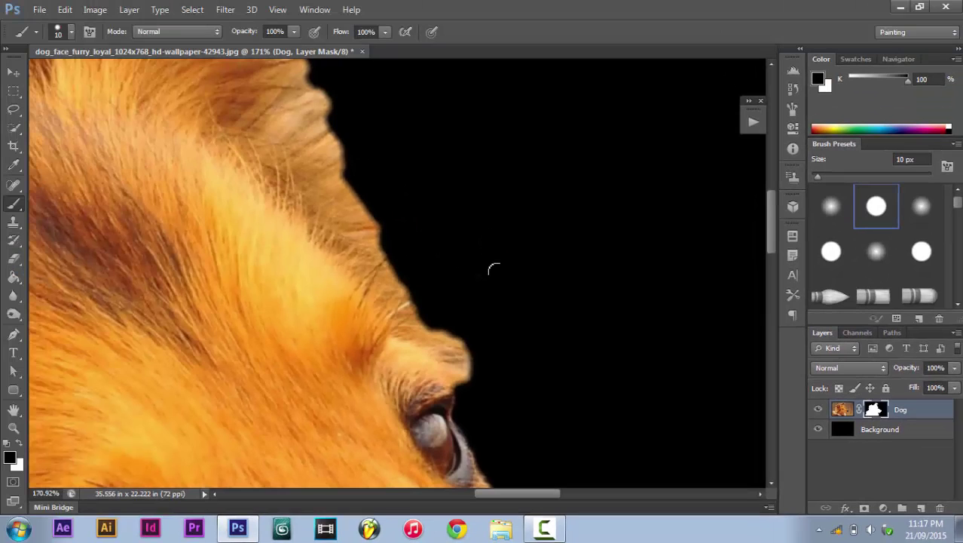
pyautogui.hotkey('ctrl', '0')
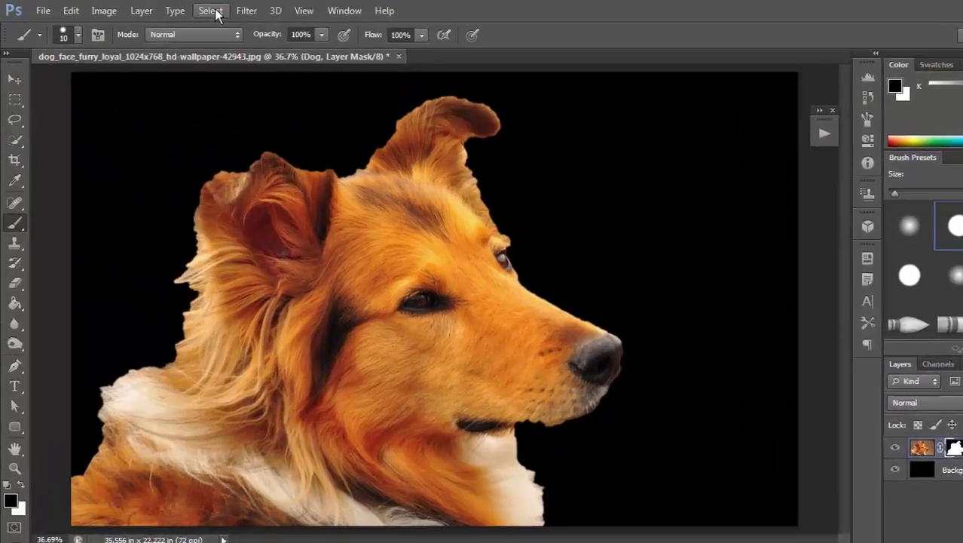
# Step: Open Refine Mask for the Dog layer with Smart Radius on and Radius set to 25 px
pyautogui.click(210, 11)
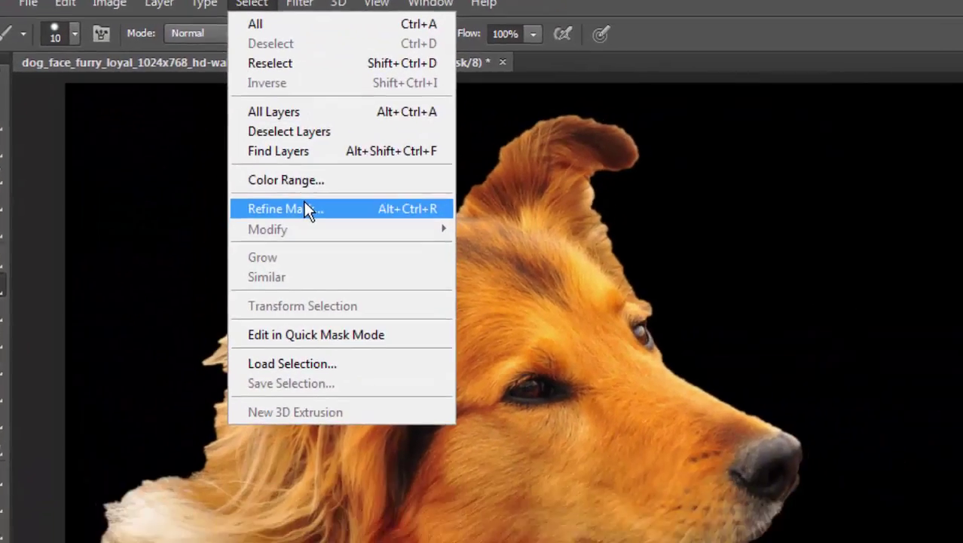
pyautogui.click(396, 260)
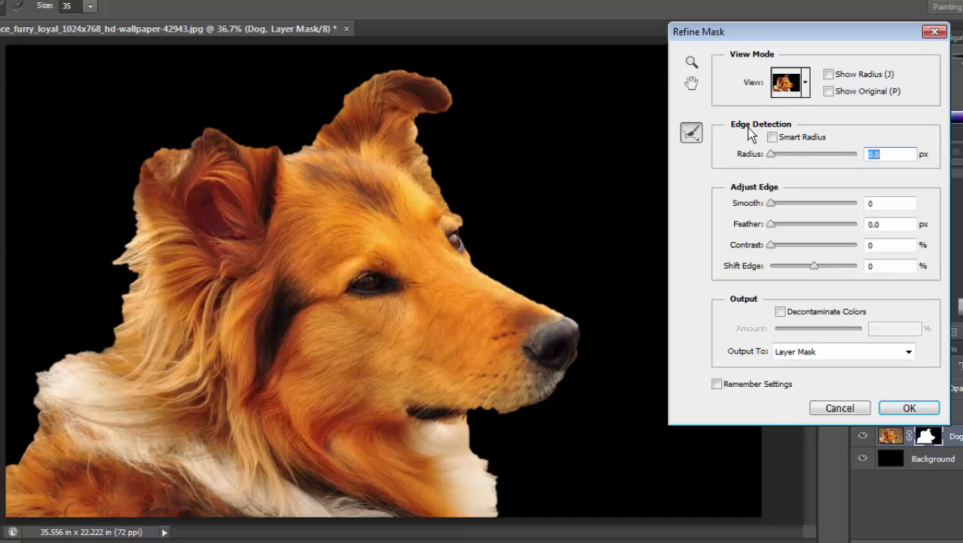
pyautogui.click(772, 138)
pyautogui.moveTo(884, 154); pyautogui.dragTo(857, 153)
pyautogui.write('20')
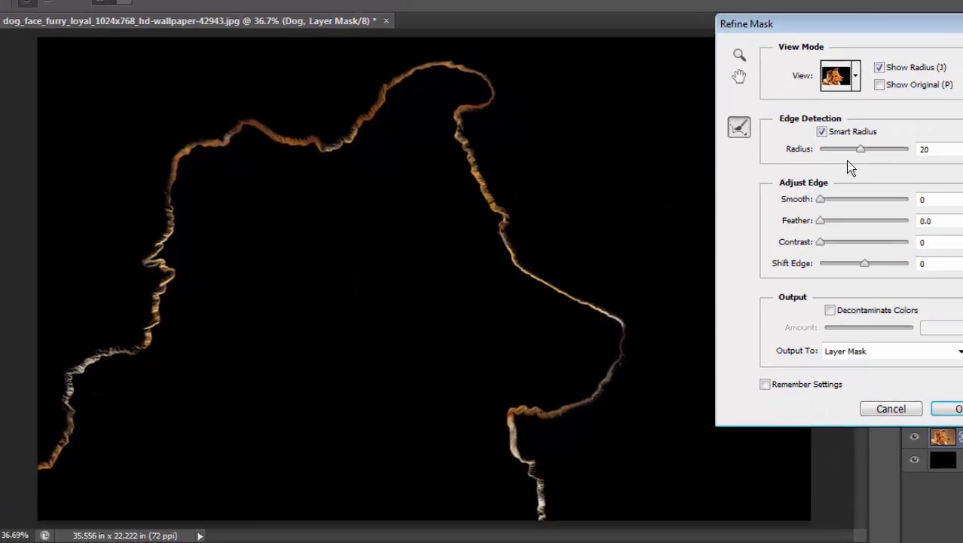
pyautogui.moveTo(822, 153); pyautogui.dragTo(833, 154)
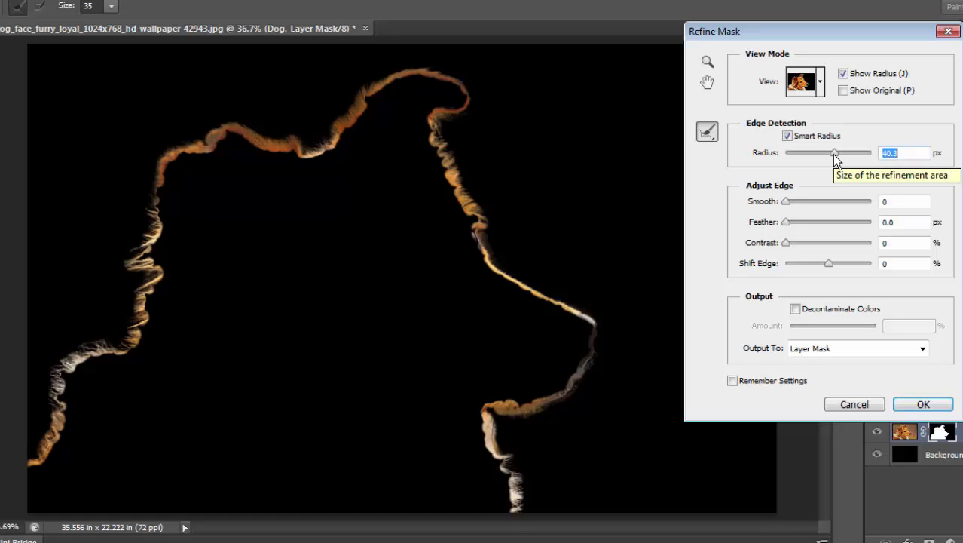
pyautogui.click(832, 153)
pyautogui.moveTo(832, 154); pyautogui.dragTo(828, 154)
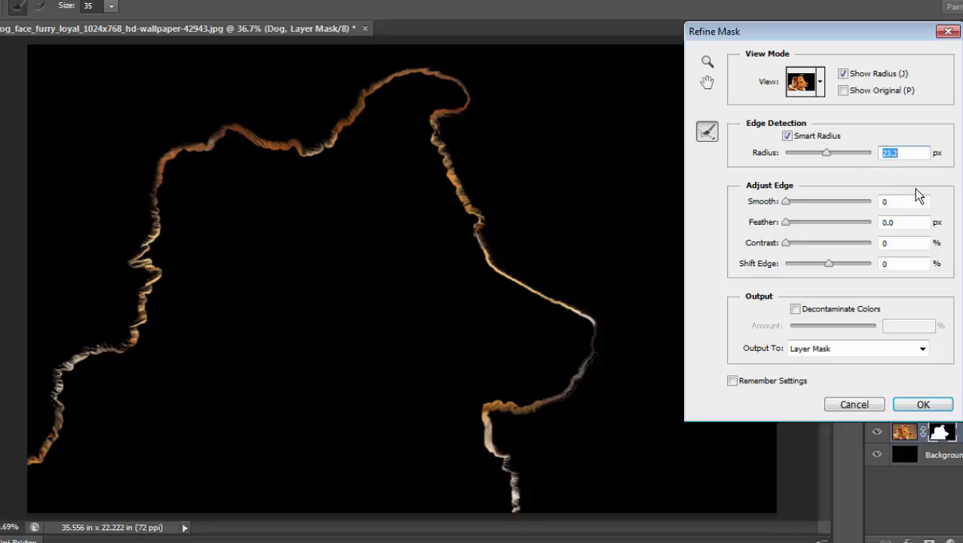
pyautogui.write('25')
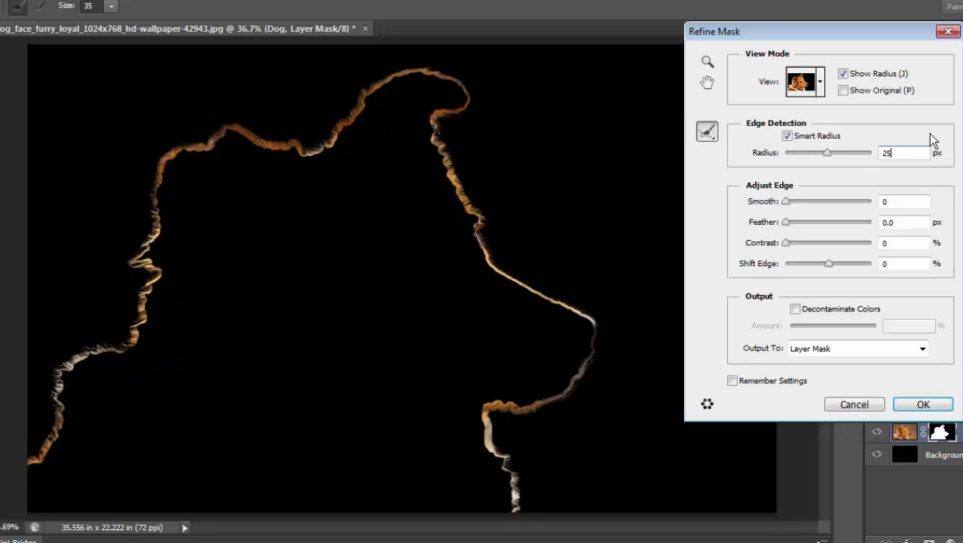
# Step: Turn off Show Radius and brush the Refine Radius Tool over the fur at the ear top
pyautogui.click(843, 73)
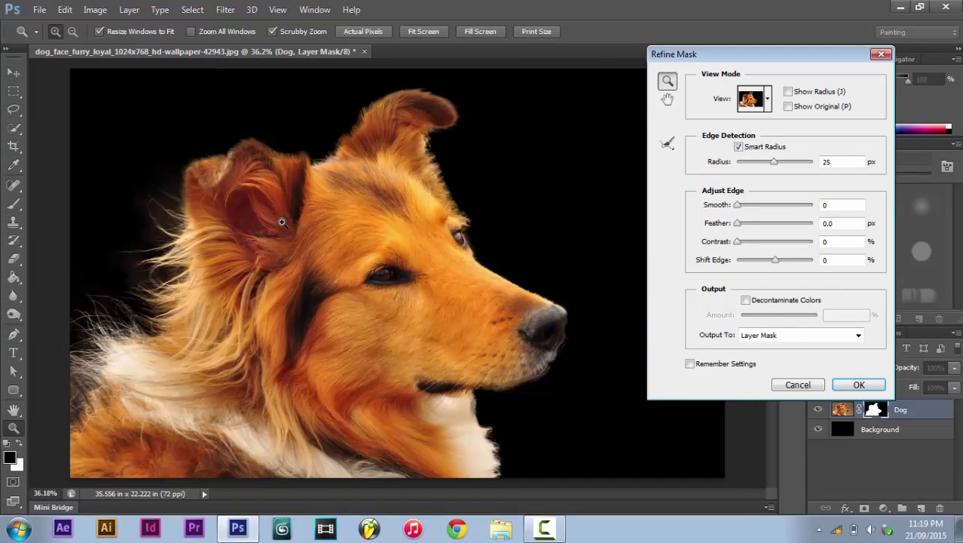
pyautogui.click(667, 143)
pyautogui.moveTo(220, 173)
pyautogui.mouseDown()
pyautogui.moveTo(185, 177)
pyautogui.moveTo(186, 144)
pyautogui.moveTo(215, 136)
pyautogui.moveTo(214, 121)
pyautogui.moveTo(188, 123)
pyautogui.moveTo(215, 106)
pyautogui.moveTo(235, 134)
pyautogui.moveTo(226, 109)
pyautogui.moveTo(259, 128)
pyautogui.moveTo(249, 105)
pyautogui.moveTo(298, 151)
pyautogui.moveTo(342, 124)
pyautogui.moveTo(315, 132)
pyautogui.moveTo(373, 79)
pyautogui.moveTo(434, 86)
pyautogui.moveTo(461, 104)
pyautogui.moveTo(441, 143)
pyautogui.moveTo(441, 177)
pyautogui.moveTo(460, 211)
pyautogui.moveTo(476, 209)
pyautogui.moveTo(493, 275)
pyautogui.moveTo(566, 316)
pyautogui.moveTo(486, 391)
pyautogui.moveTo(501, 469)
pyautogui.moveTo(520, 453)
pyautogui.moveTo(494, 414)
pyautogui.moveTo(475, 423)
pyautogui.mouseUp()
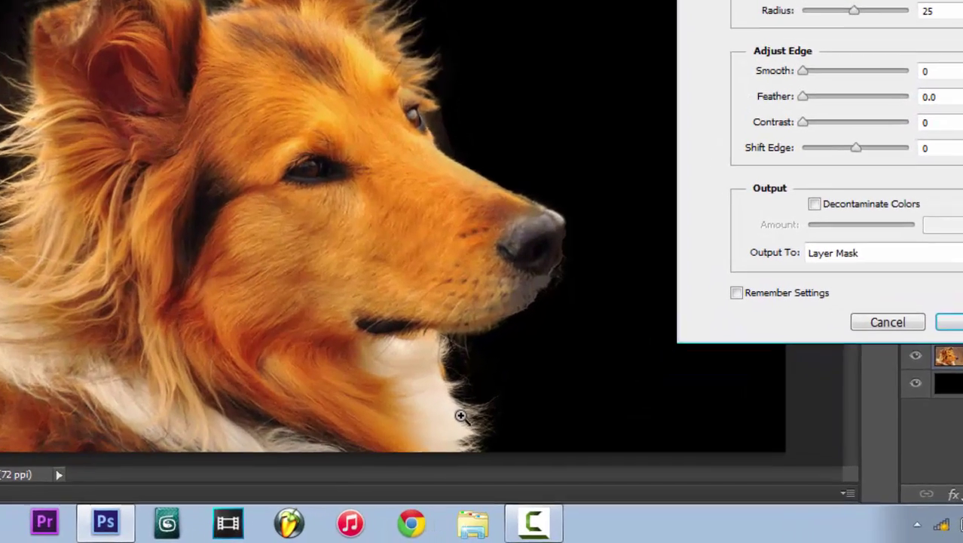
pyautogui.moveTo(461, 416); pyautogui.dragTo(543, 458)
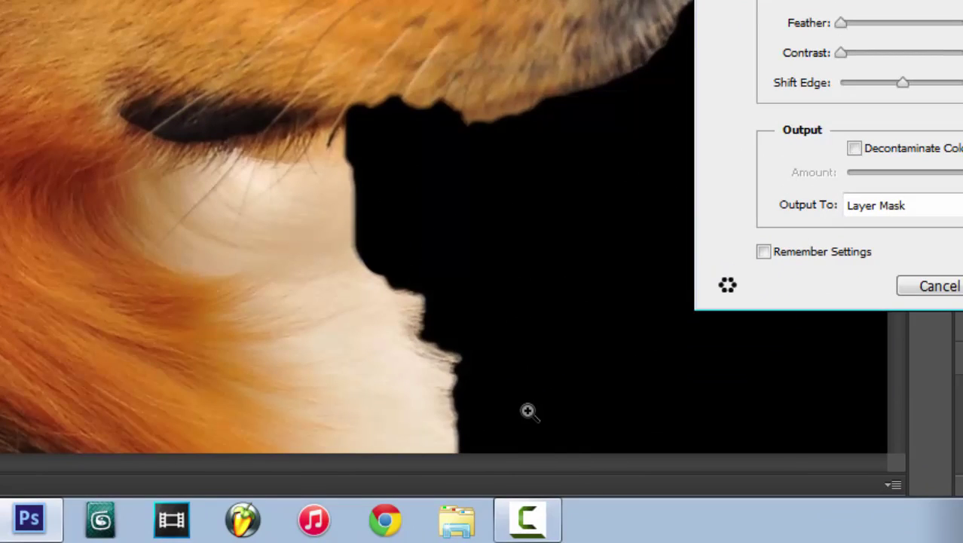
pyautogui.moveTo(528, 409); pyautogui.dragTo(464, 318)
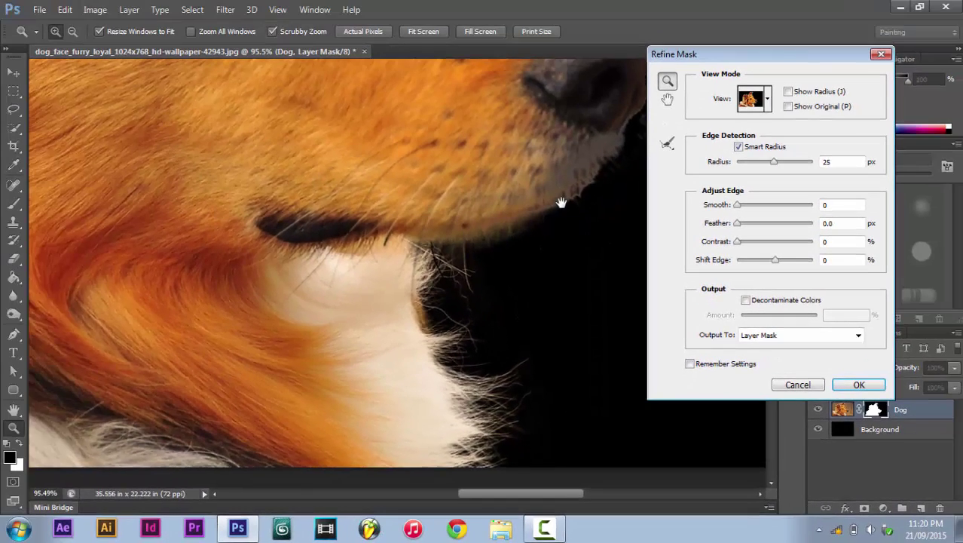
pyautogui.moveTo(559, 200); pyautogui.dragTo(443, 448)
pyautogui.moveTo(398, 229); pyautogui.dragTo(496, 484)
pyautogui.moveTo(448, 218); pyautogui.dragTo(466, 312)
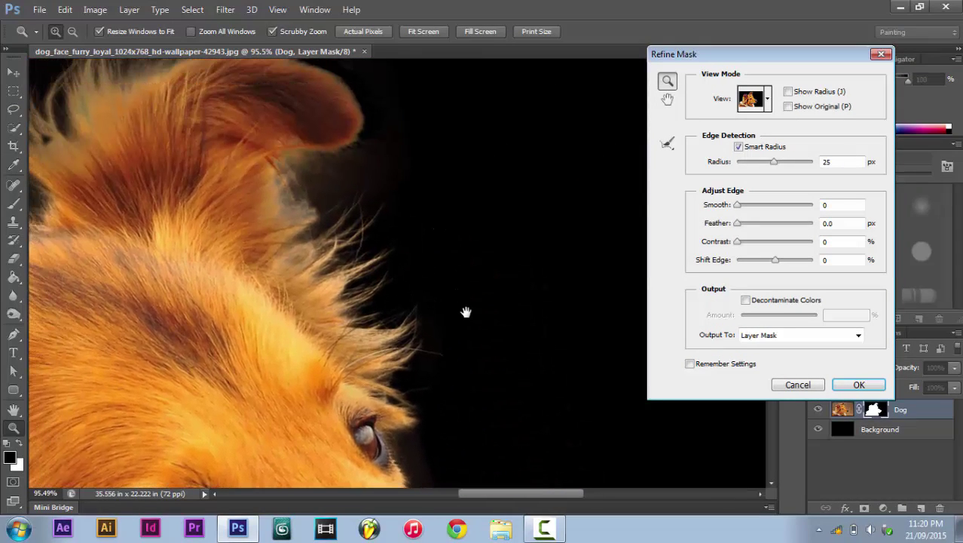
pyautogui.moveTo(452, 383); pyautogui.dragTo(394, 283)
pyautogui.moveTo(395, 167); pyautogui.dragTo(518, 473)
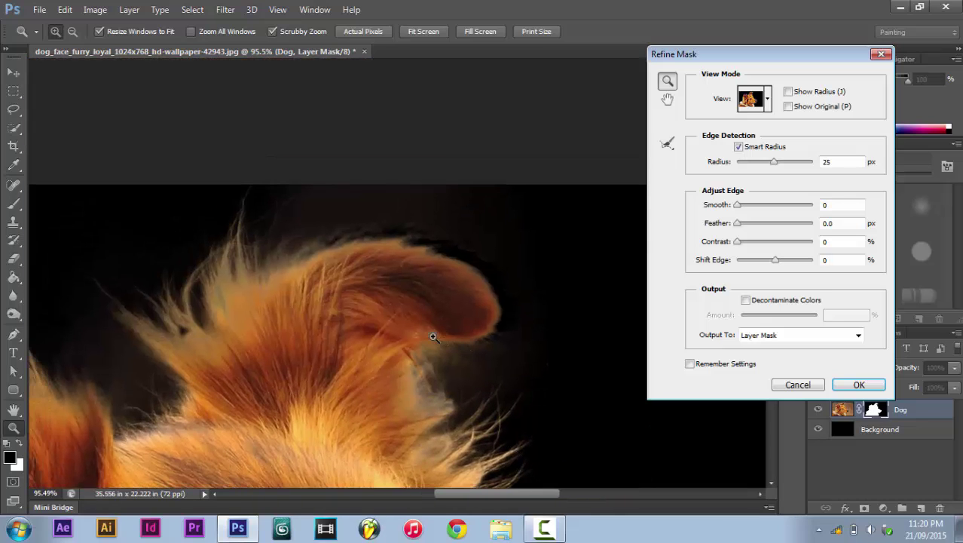
pyautogui.moveTo(304, 266); pyautogui.dragTo(481, 151)
pyautogui.scroll(2, 226, 323)
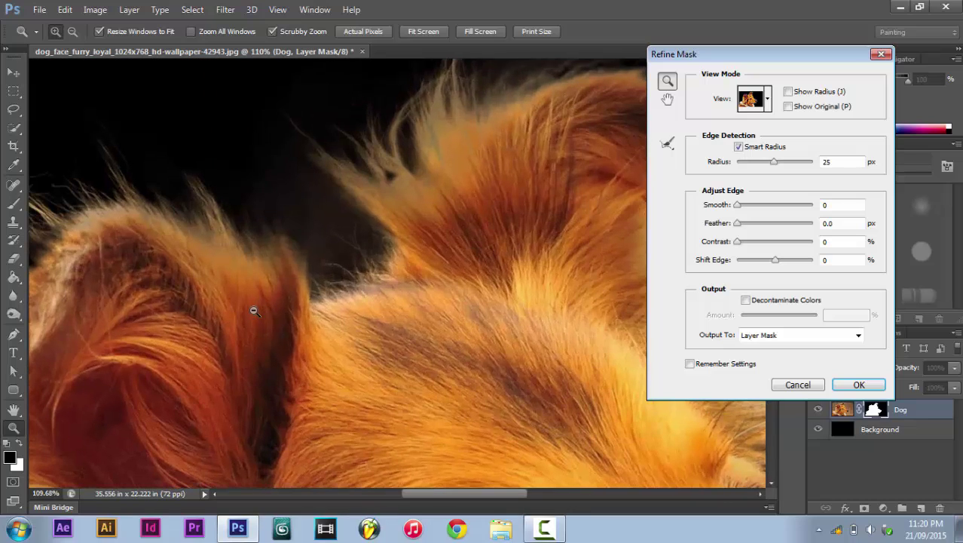
pyautogui.click(667, 143)
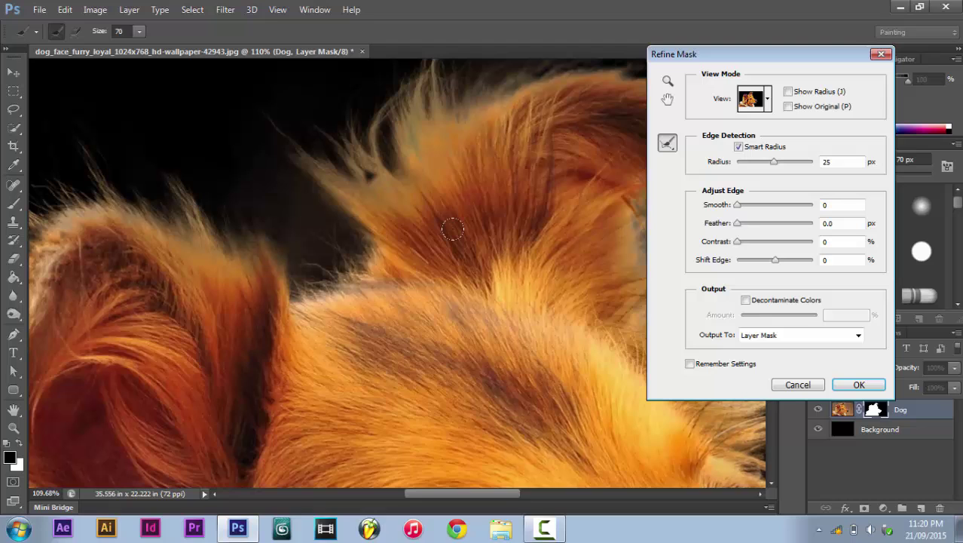
# Step: Zoom into the left chest fur and Alt-brush a smaller Refine Radius brush over the haze above it
pyautogui.hotkey('ctrl', '0')
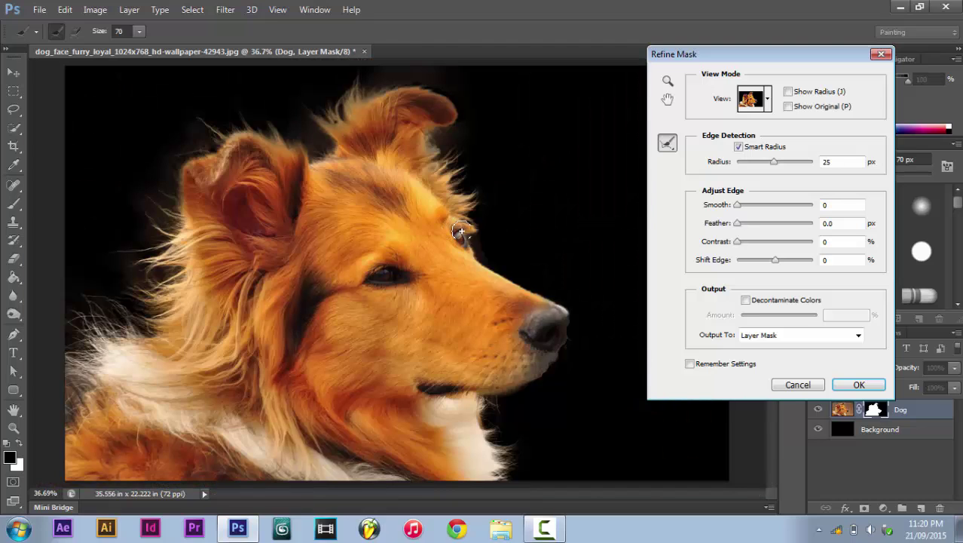
pyautogui.press('z')
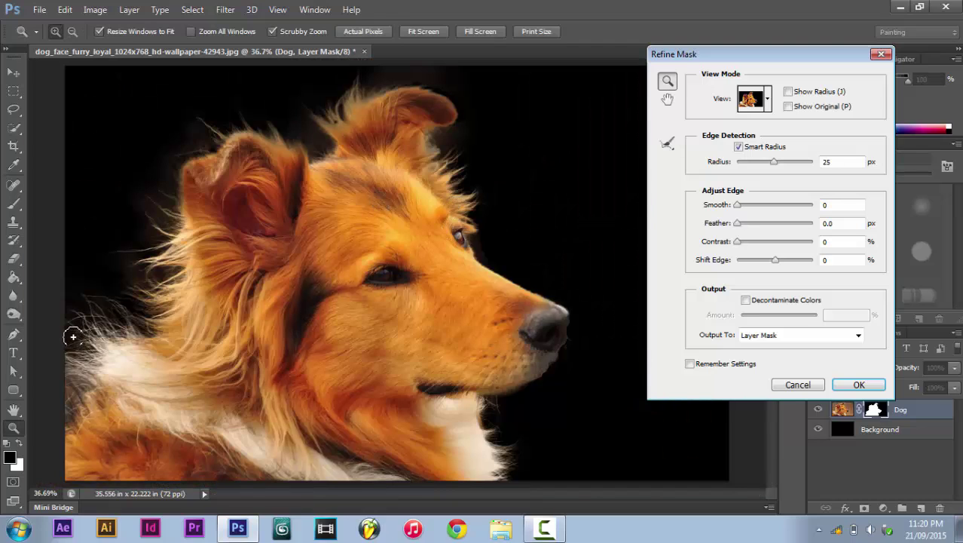
pyautogui.moveTo(75, 333); pyautogui.dragTo(191, 309)
pyautogui.click(667, 144)
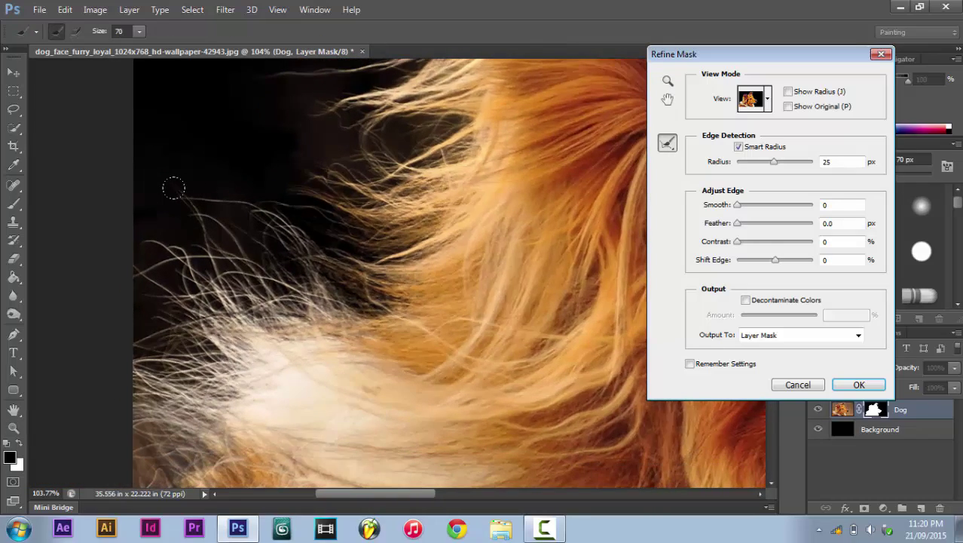
pyautogui.press('[')
pyautogui.press('[')
pyautogui.press('[')
pyautogui.press('alt')
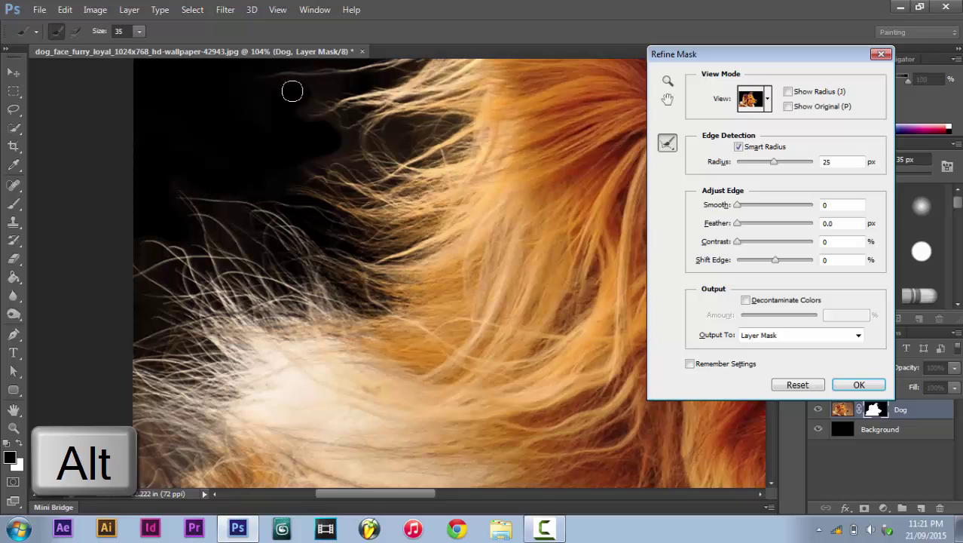
pyautogui.moveTo(287, 88)
pyautogui.mouseDown()
pyautogui.moveTo(230, 152)
pyautogui.moveTo(211, 204)
pyautogui.mouseUp()
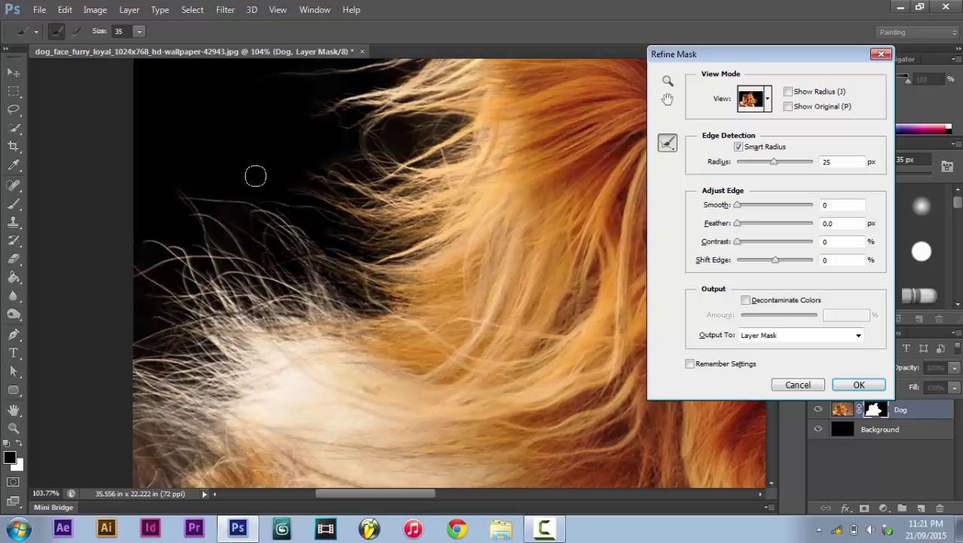
# Step: Zoom close on the fine hair strands and Alt-brush out haze between the top strands
pyautogui.press('z')
pyautogui.moveTo(214, 241); pyautogui.dragTo(275, 165)
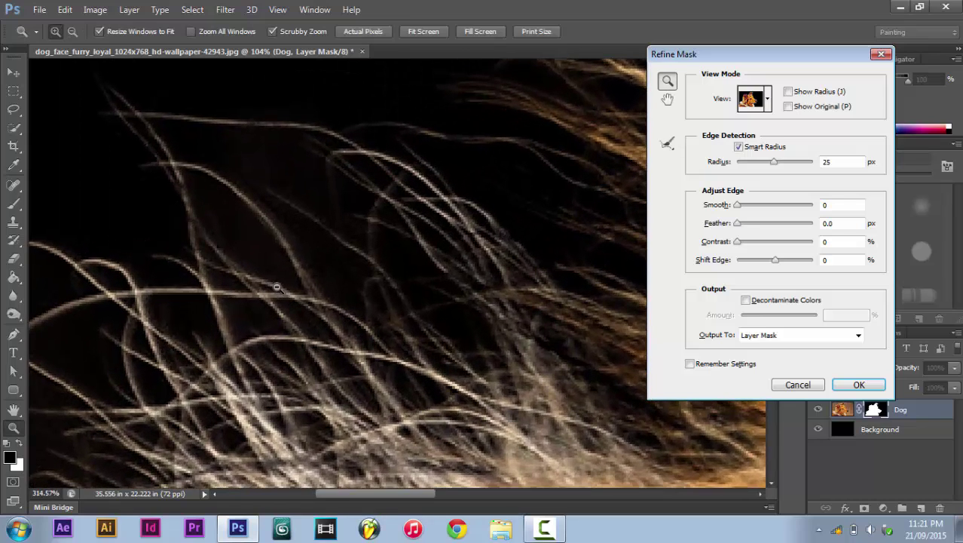
pyautogui.click(668, 144)
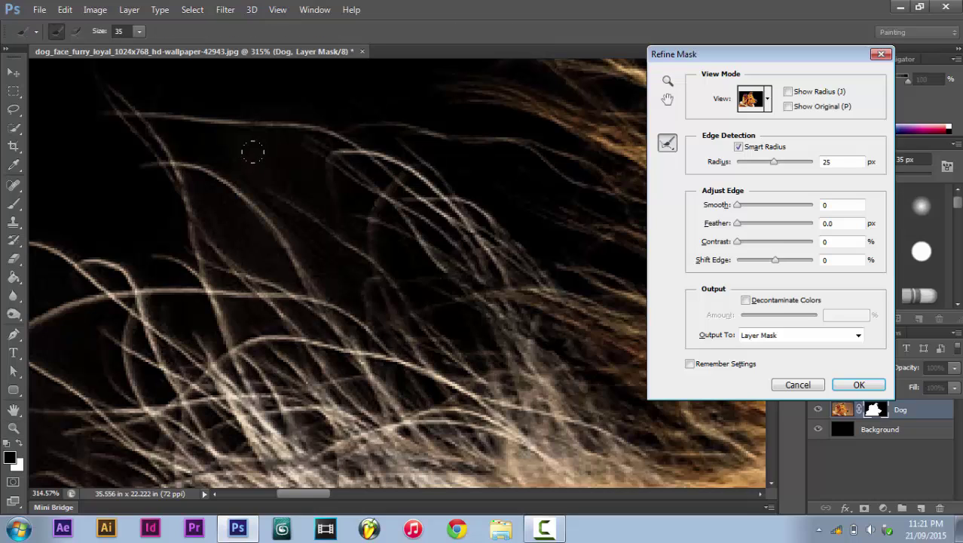
pyautogui.press('[')
pyautogui.press('[')
pyautogui.press('alt')
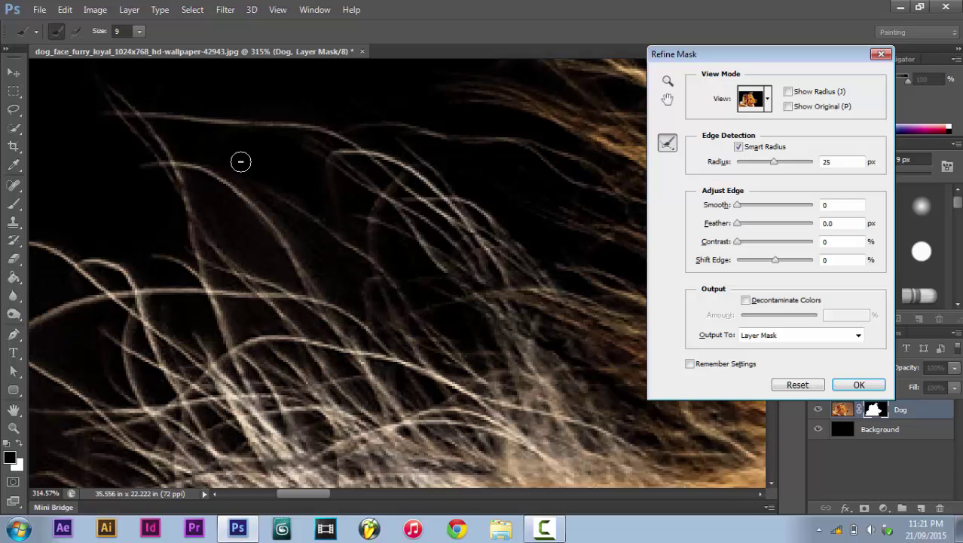
pyautogui.moveTo(282, 101)
pyautogui.mouseDown()
pyautogui.moveTo(241, 101)
pyautogui.moveTo(293, 106)
pyautogui.mouseUp()
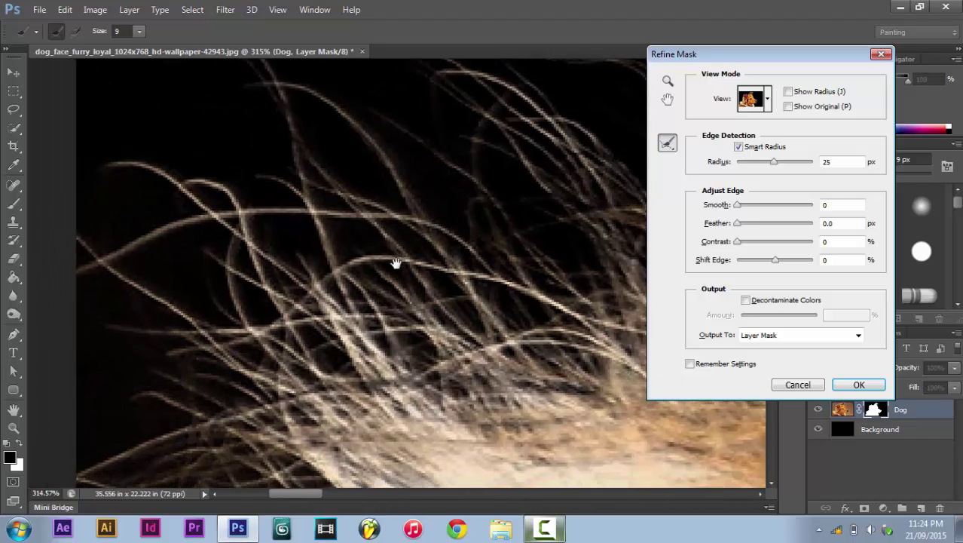
# Step: Extend the refined edge over the top strands and Alt-brush the gaps between hairs to black
pyautogui.moveTo(398, 262); pyautogui.dragTo(449, 239)
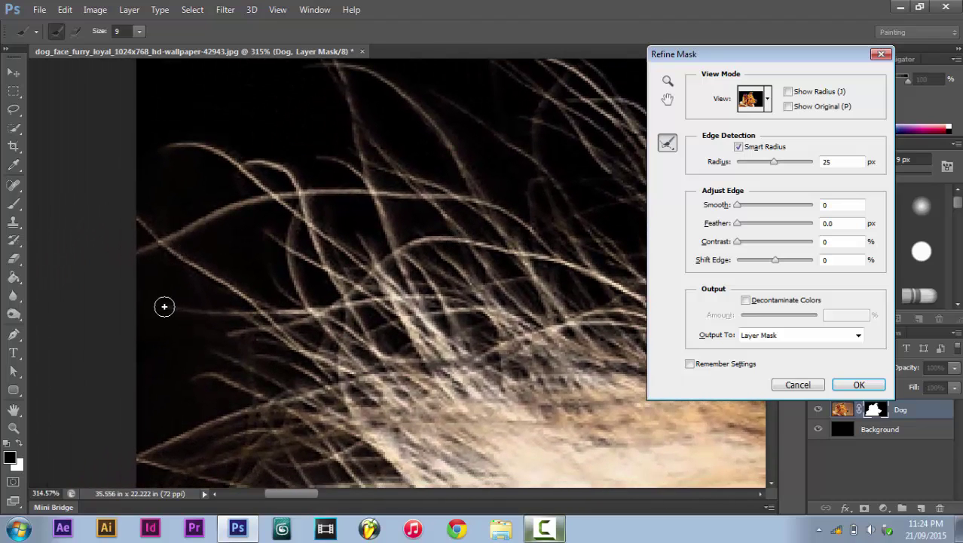
pyautogui.press('alt')
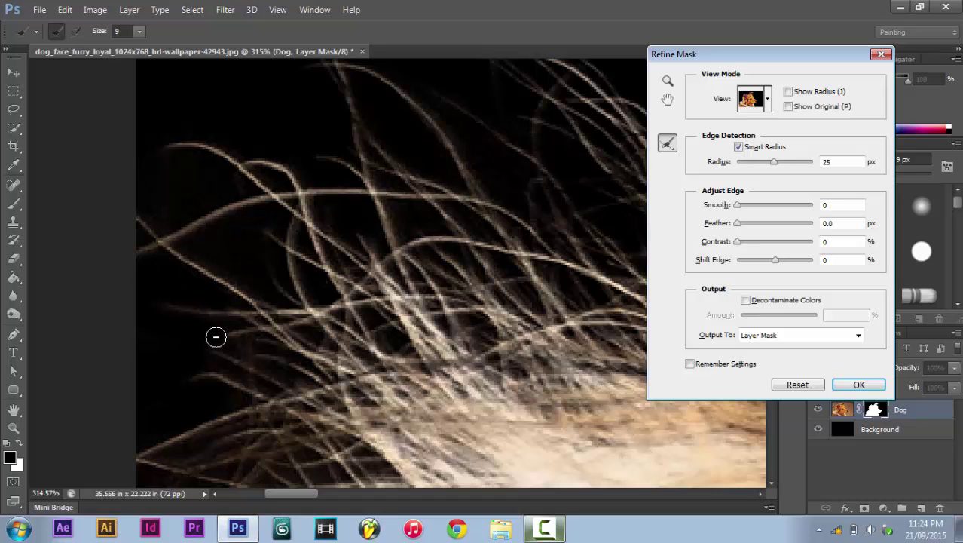
pyautogui.moveTo(189, 357); pyautogui.dragTo(236, 275)
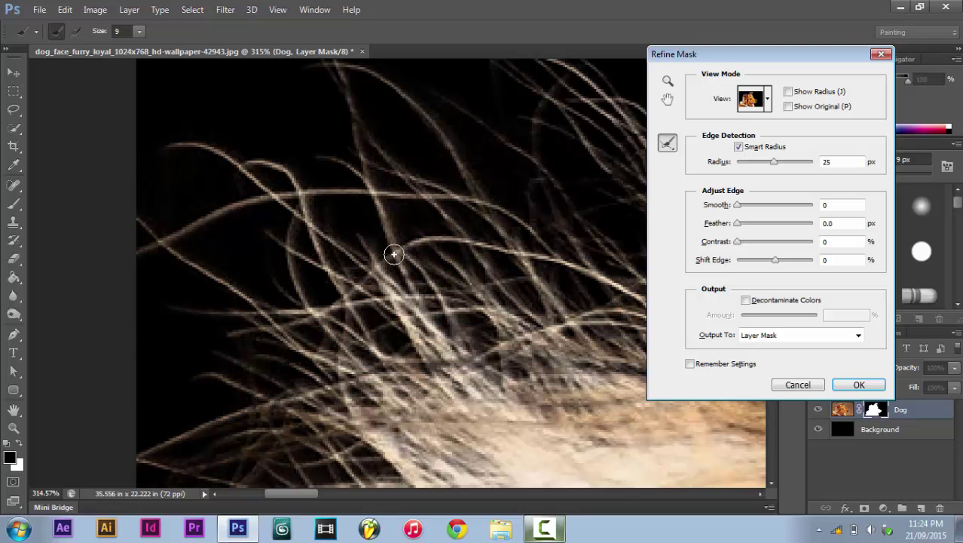
pyautogui.moveTo(402, 252); pyautogui.dragTo(227, 334)
pyautogui.moveTo(495, 197); pyautogui.dragTo(260, 374)
pyautogui.moveTo(457, 240); pyautogui.dragTo(323, 383)
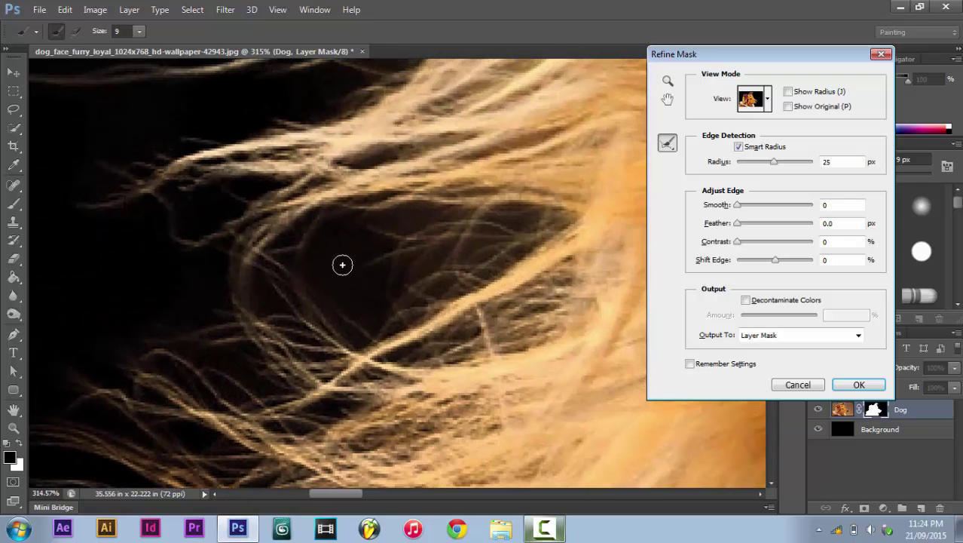
pyautogui.press('alt')
pyautogui.moveTo(336, 242)
pyautogui.mouseDown()
pyautogui.moveTo(365, 243)
pyautogui.moveTo(330, 263)
pyautogui.moveTo(324, 243)
pyautogui.moveTo(343, 234)
pyautogui.moveTo(318, 254)
pyautogui.moveTo(322, 273)
pyautogui.moveTo(343, 271)
pyautogui.moveTo(369, 315)
pyautogui.moveTo(361, 282)
pyautogui.moveTo(371, 281)
pyautogui.moveTo(372, 317)
pyautogui.moveTo(495, 252)
pyautogui.moveTo(318, 252)
pyautogui.mouseUp()
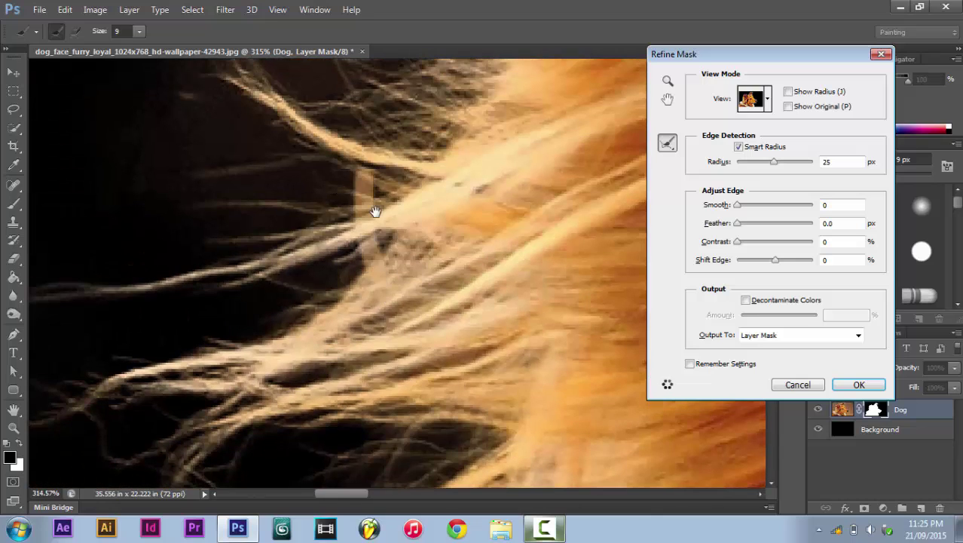
pyautogui.moveTo(376, 211); pyautogui.dragTo(380, 265)
# Step: At 100% view, Alt-paint the Refine Radius along the hair beside the head and between the ears
pyautogui.hotkey('ctrl', '1')
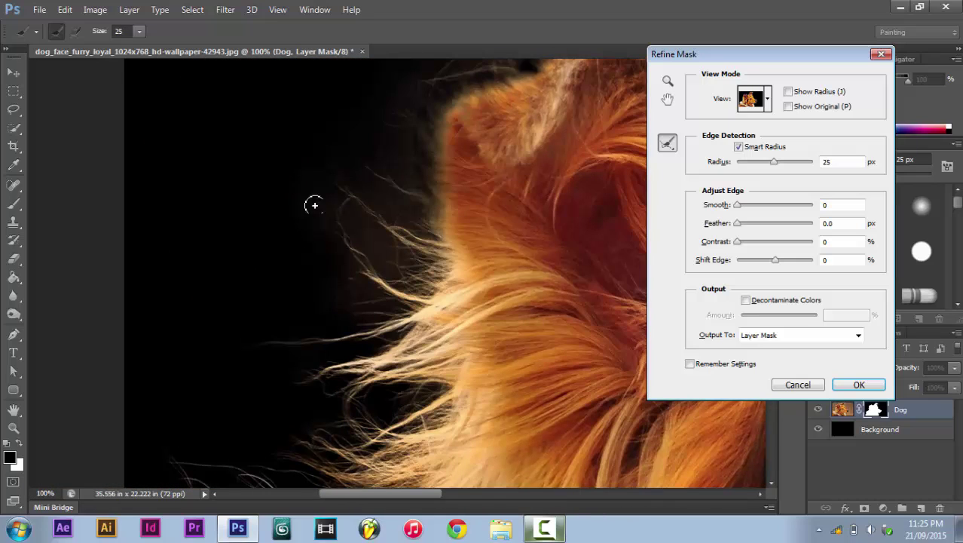
pyautogui.press('alt')
pyautogui.moveTo(346, 310)
pyautogui.mouseDown()
pyautogui.moveTo(355, 219)
pyautogui.moveTo(370, 242)
pyautogui.moveTo(389, 204)
pyautogui.mouseUp()
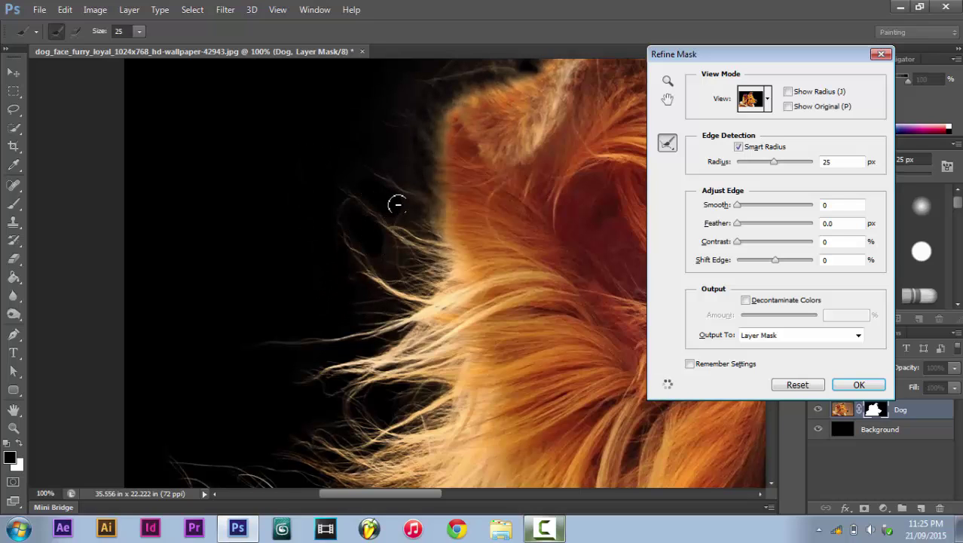
pyautogui.moveTo(466, 190); pyautogui.dragTo(316, 229)
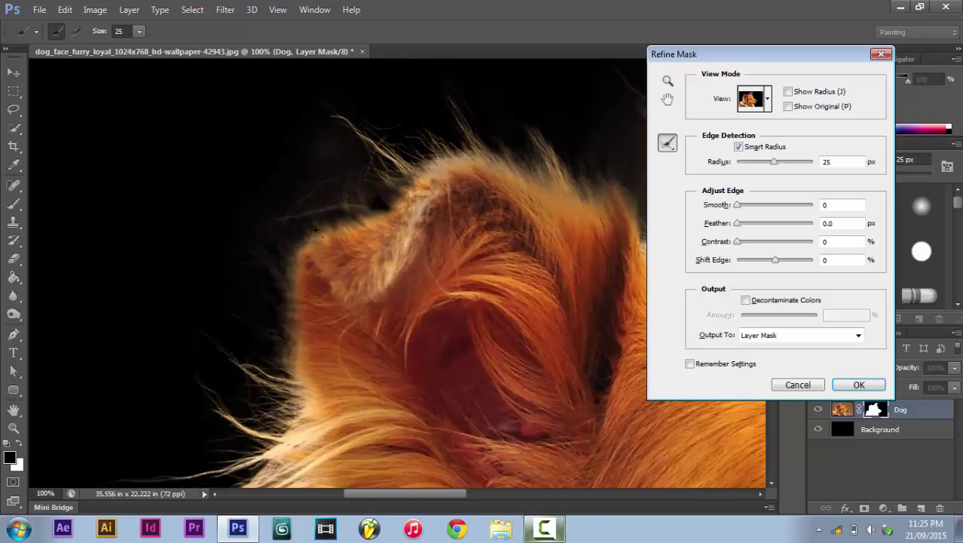
pyautogui.press('alt')
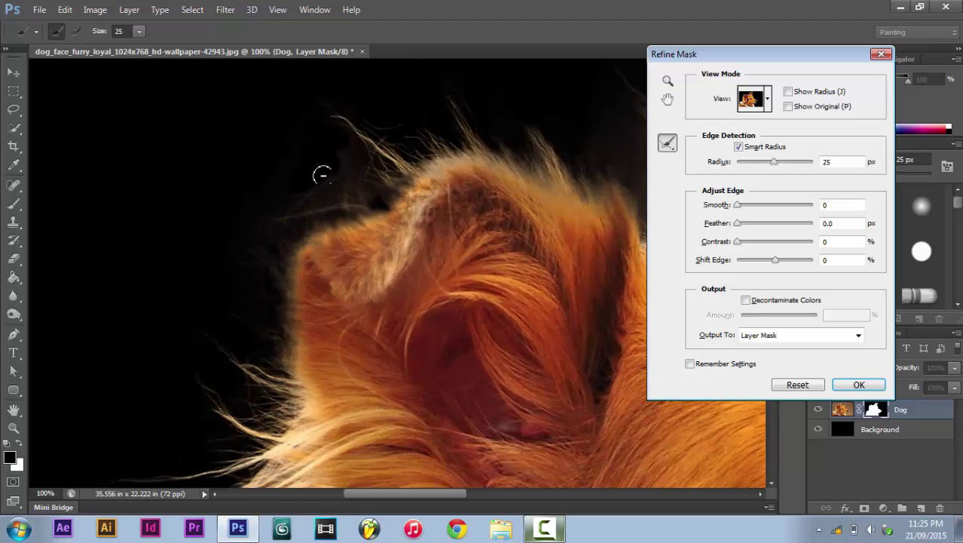
pyautogui.moveTo(361, 166); pyautogui.dragTo(174, 253)
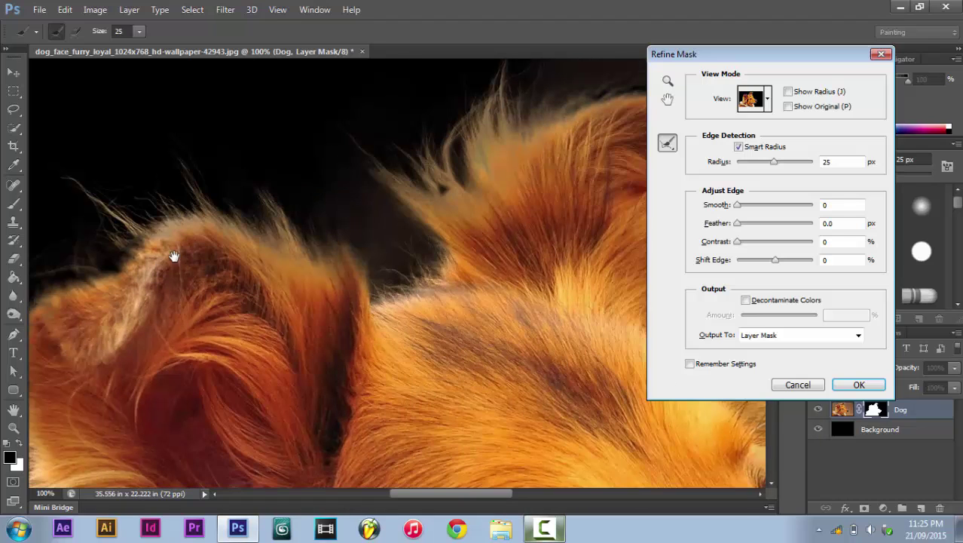
pyautogui.moveTo(359, 195)
pyautogui.mouseDown()
pyautogui.moveTo(391, 217)
pyautogui.moveTo(323, 192)
pyautogui.moveTo(388, 257)
pyautogui.moveTo(396, 222)
pyautogui.mouseUp()
# Step: Clean the refinement from the dark background above and below the right ear
pyautogui.moveTo(505, 223); pyautogui.dragTo(254, 340)
pyautogui.press('alt')
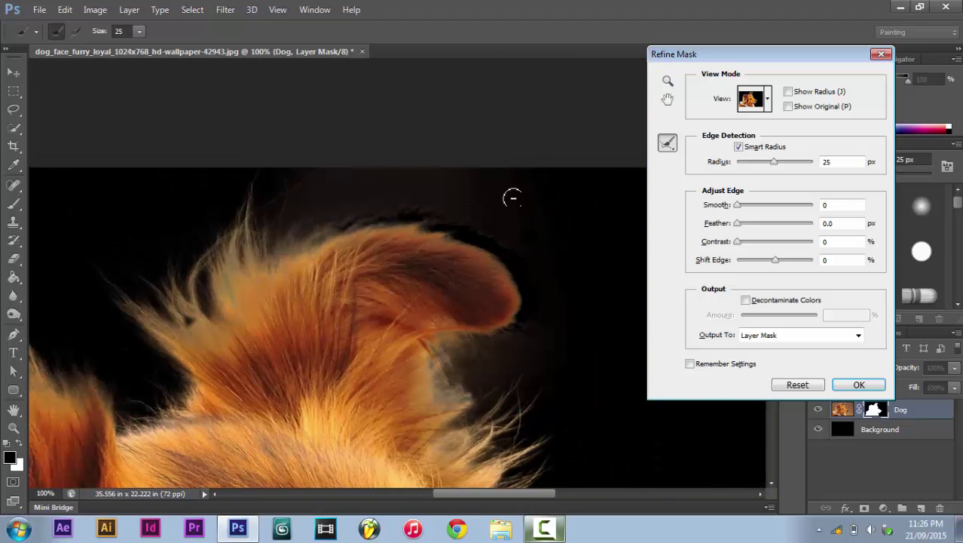
pyautogui.moveTo(322, 175)
pyautogui.mouseDown()
pyautogui.moveTo(299, 204)
pyautogui.moveTo(487, 185)
pyautogui.moveTo(499, 218)
pyautogui.moveTo(495, 235)
pyautogui.moveTo(489, 218)
pyautogui.moveTo(355, 207)
pyautogui.mouseUp()
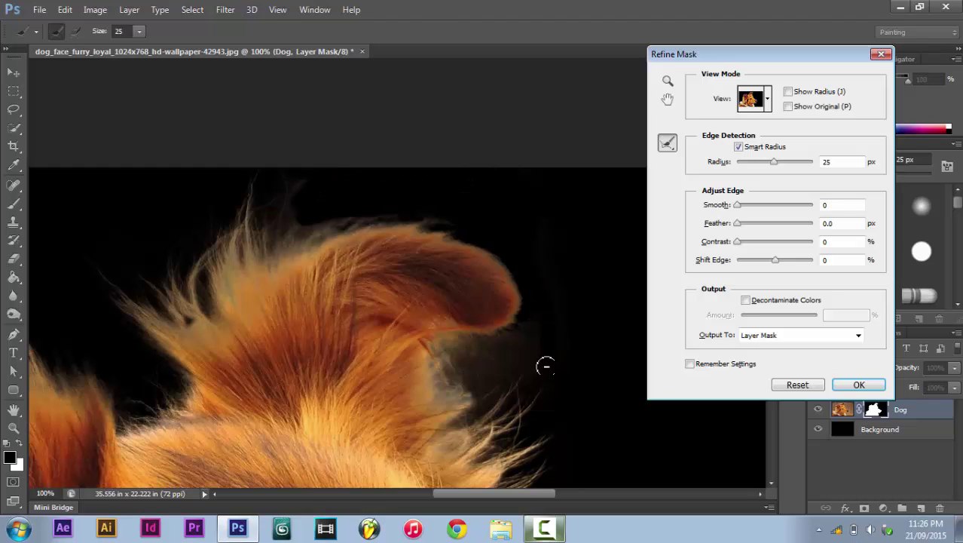
pyautogui.moveTo(490, 348); pyautogui.dragTo(533, 382)
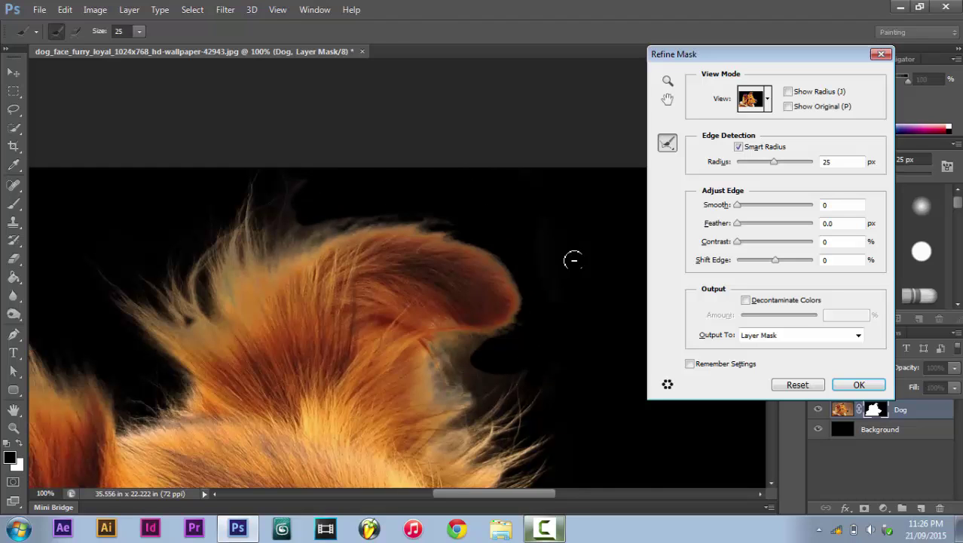
# Step: Tidy the mask along the nose and among the chest hairs with a size 9 brush
pyautogui.scroll(-10, 421, 334)
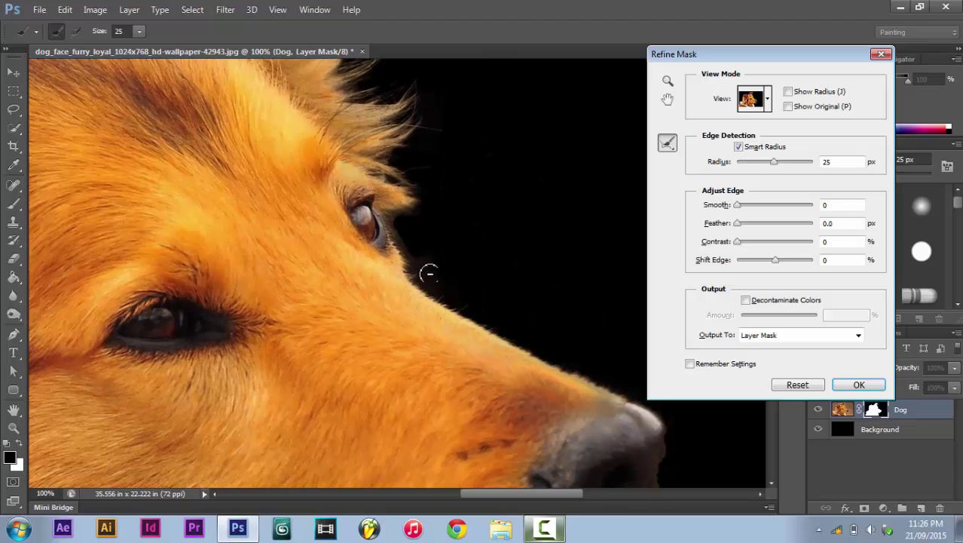
pyautogui.scroll(-8, 454, 286)
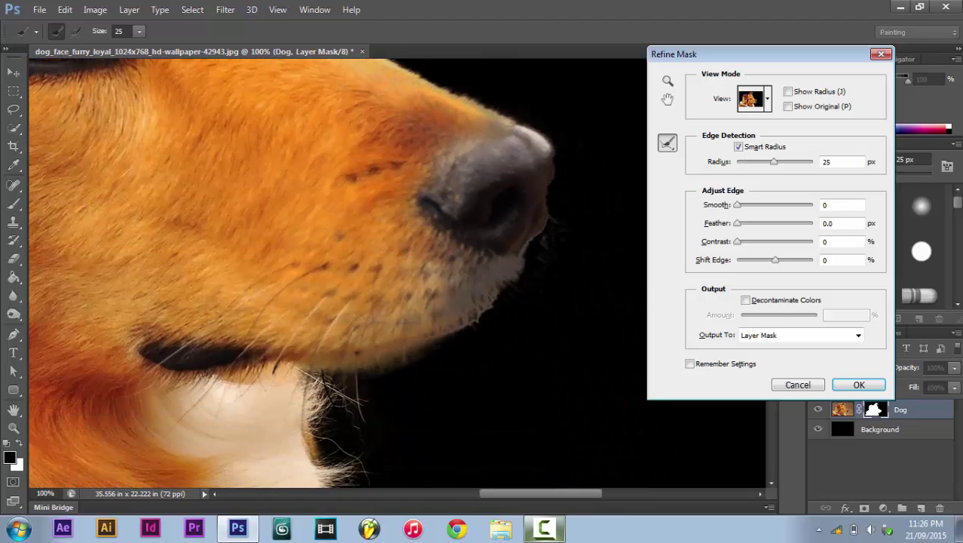
pyautogui.moveTo(558, 154)
pyautogui.mouseDown()
pyautogui.moveTo(548, 197)
pyautogui.moveTo(497, 294)
pyautogui.moveTo(384, 373)
pyautogui.mouseUp()
pyautogui.scroll(-5, 501, 215)
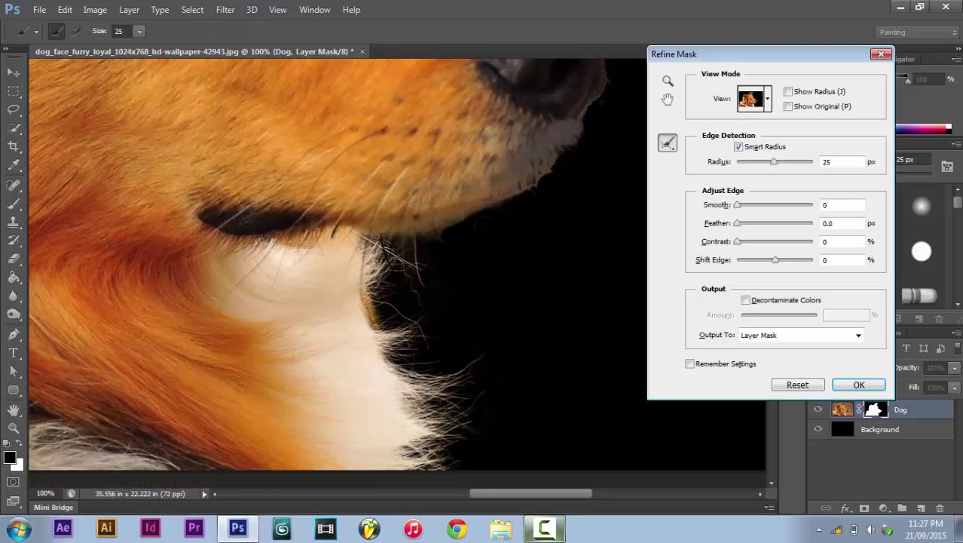
pyautogui.scroll(2, 444, 222)
pyautogui.press('[')
pyautogui.press('[')
pyautogui.press('[')
pyautogui.press('[')
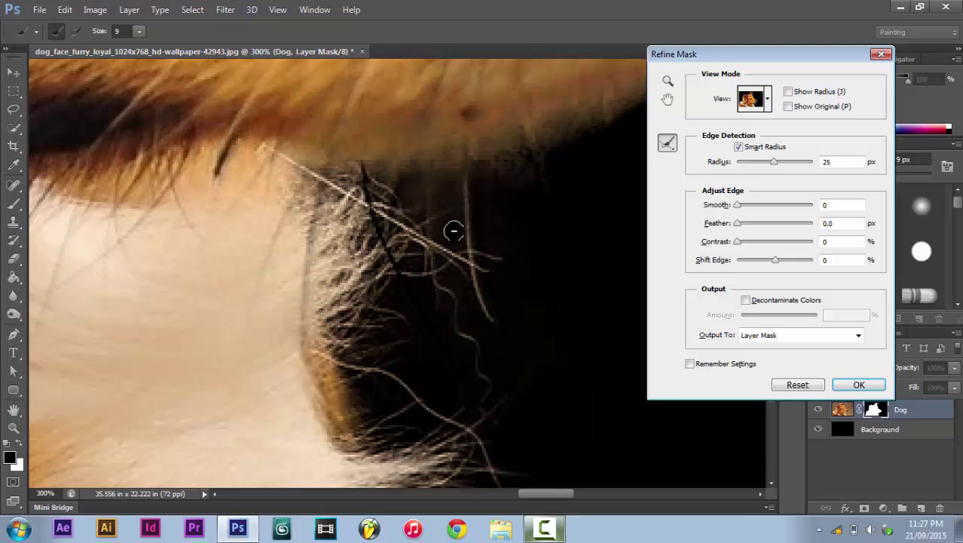
pyautogui.moveTo(458, 289)
pyautogui.mouseDown()
pyautogui.moveTo(492, 338)
pyautogui.moveTo(436, 338)
pyautogui.moveTo(454, 370)
pyautogui.mouseUp()
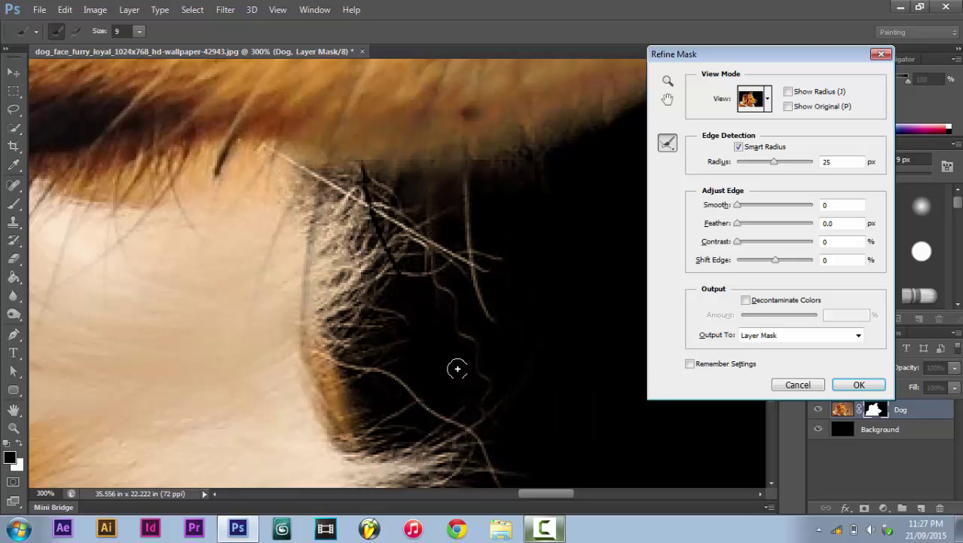
pyautogui.hotkey('ctrl', '0')
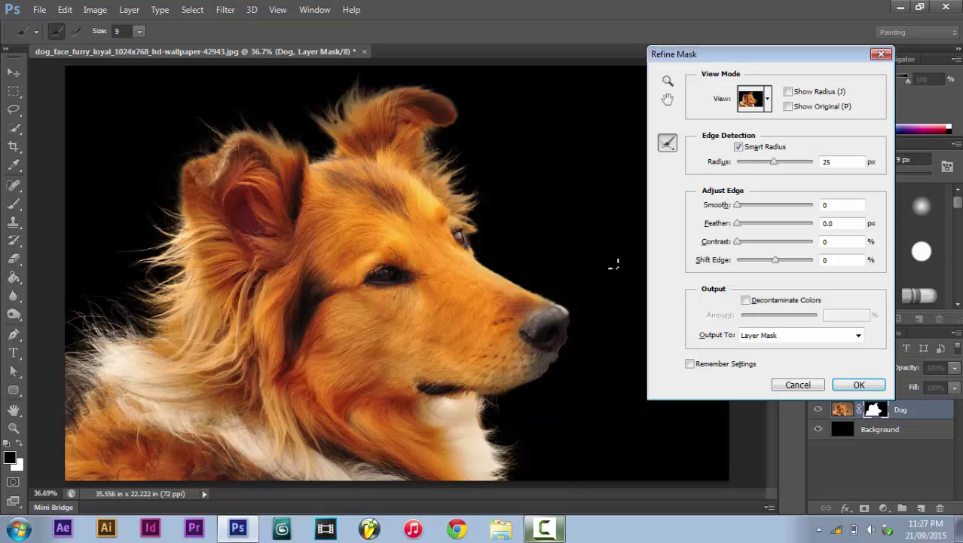
# Step: Accept the Refine Mask, then zoom and pan to inspect the chest fur edges against black
pyautogui.click(856, 385)
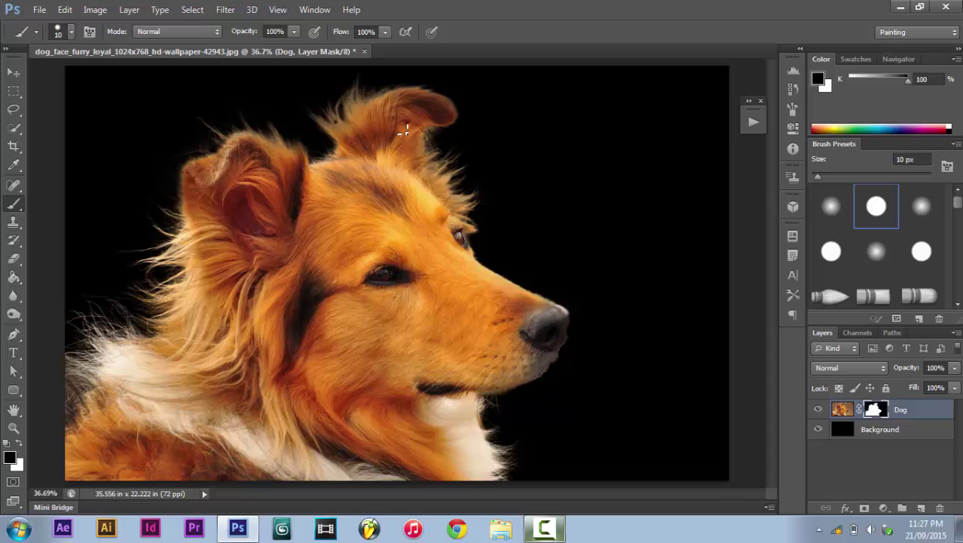
pyautogui.click(14, 427)
pyautogui.moveTo(89, 393); pyautogui.dragTo(143, 405)
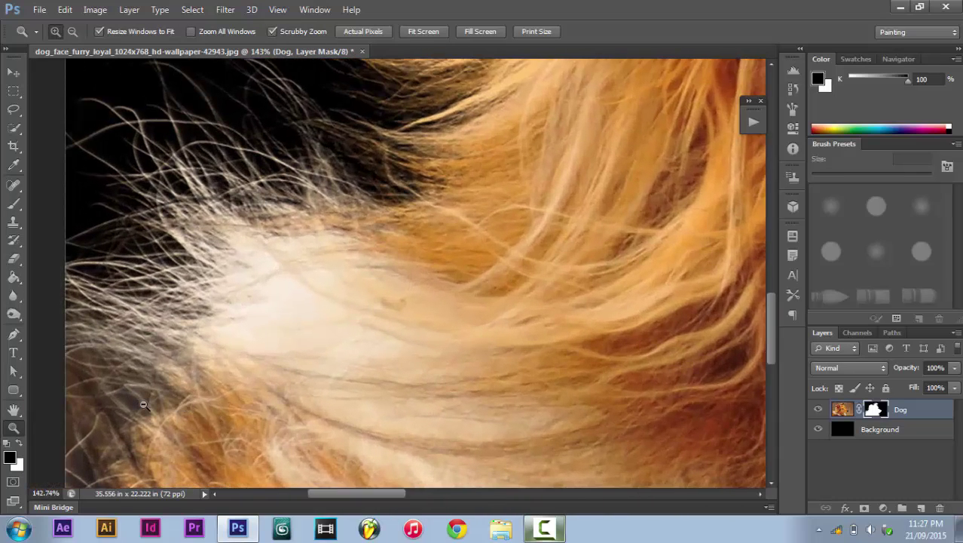
pyautogui.moveTo(192, 354); pyautogui.dragTo(278, 269)
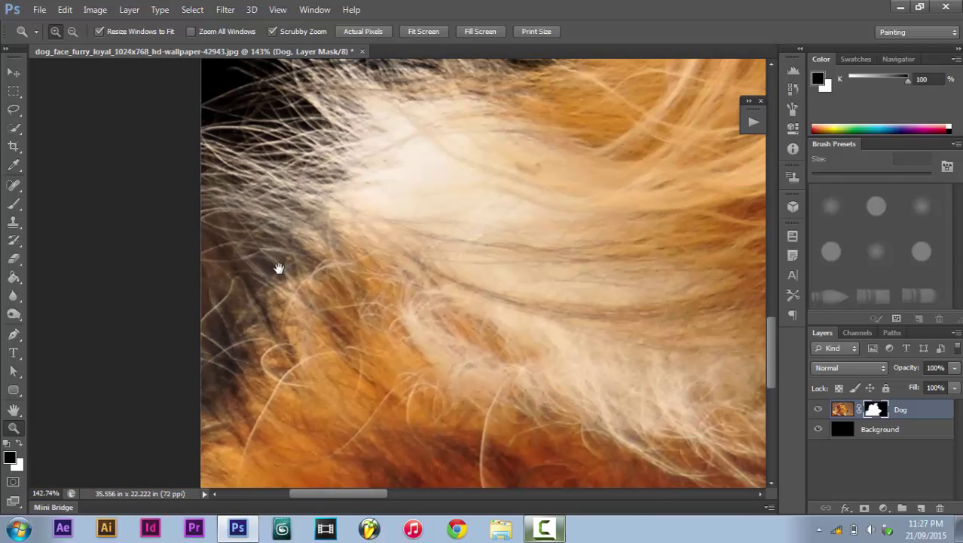
pyautogui.moveTo(444, 237); pyautogui.dragTo(309, 328)
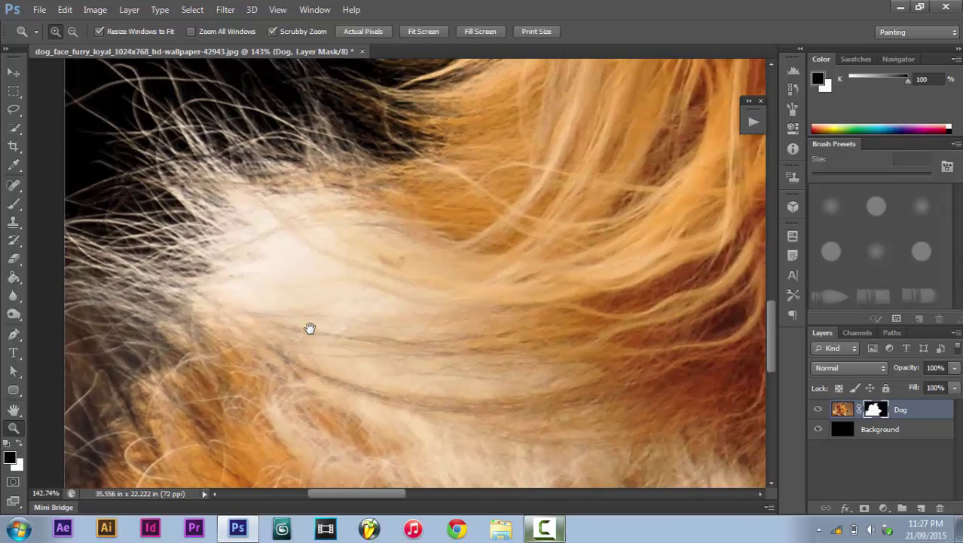
pyautogui.hotkey('ctrl', '0')
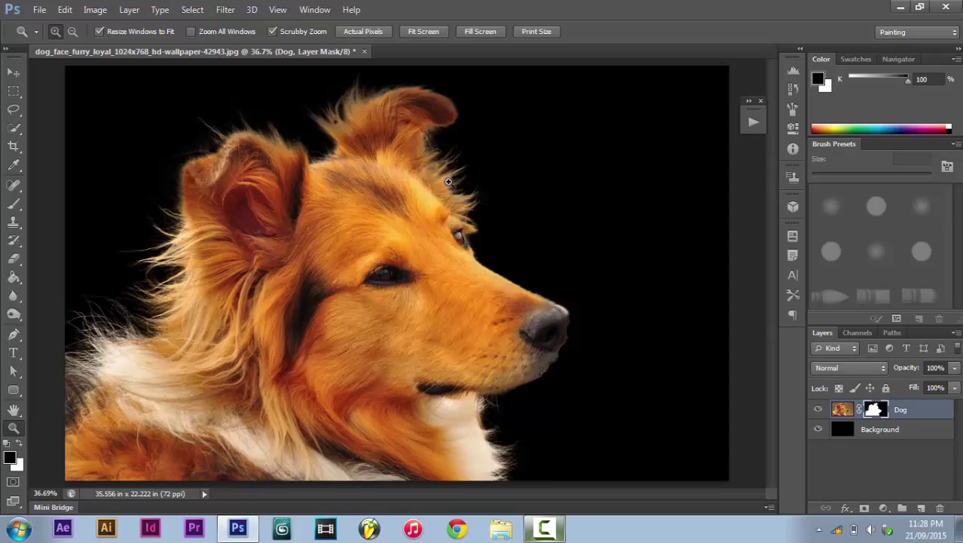
pyautogui.moveTo(453, 131); pyautogui.dragTo(459, 237)
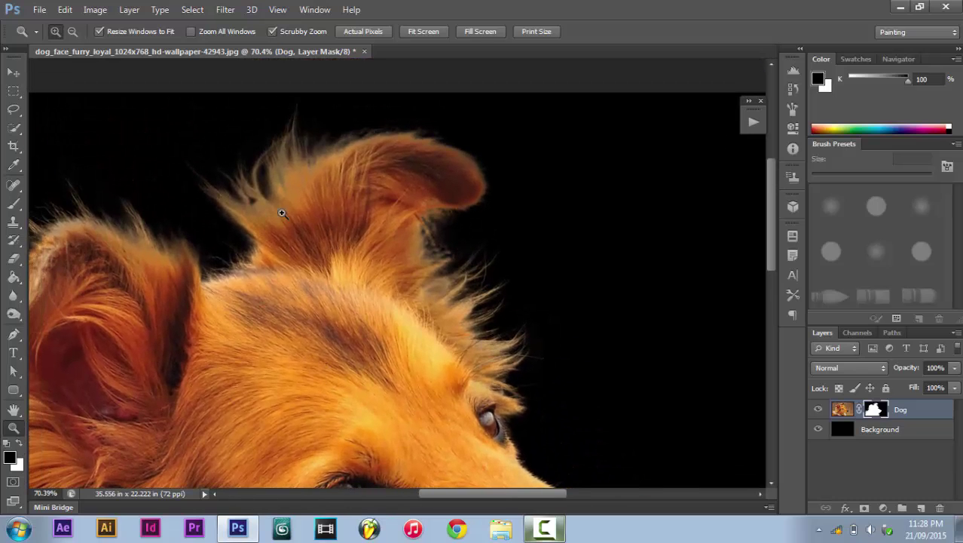
pyautogui.moveTo(297, 281); pyautogui.dragTo(375, 211)
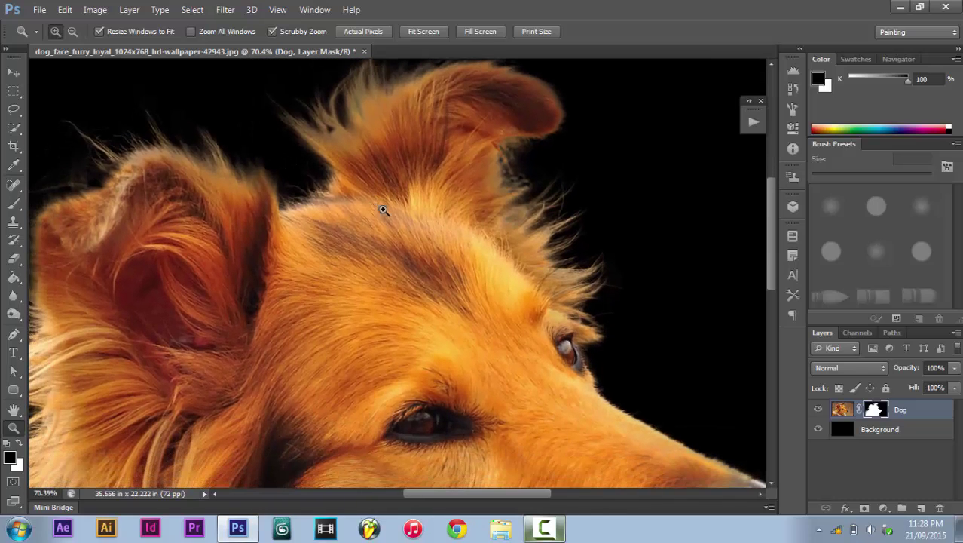
pyautogui.hotkey('ctrl', '0')
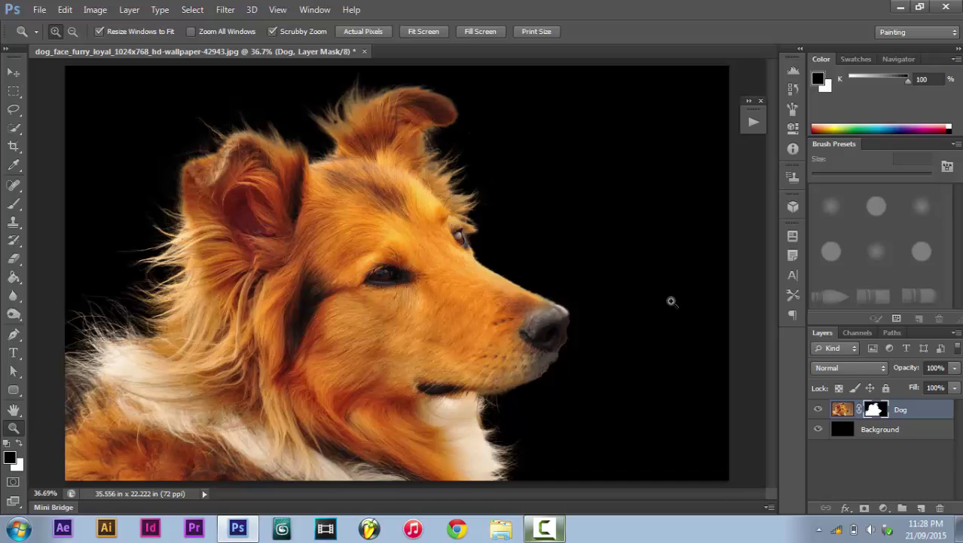
pyautogui.click(919, 433)
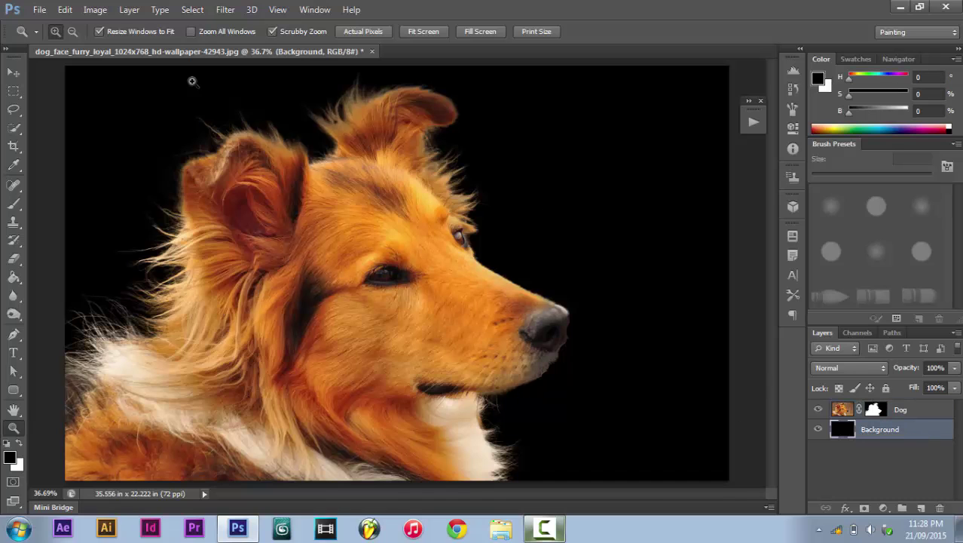
pyautogui.click(40, 9)
pyautogui.click(51, 39)
pyautogui.click(877, 113)
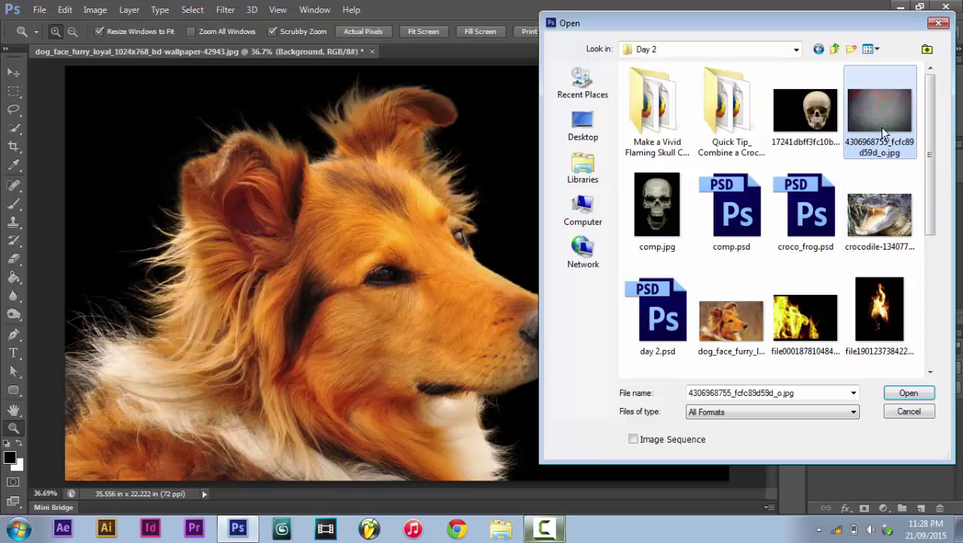
pyautogui.click(908, 390)
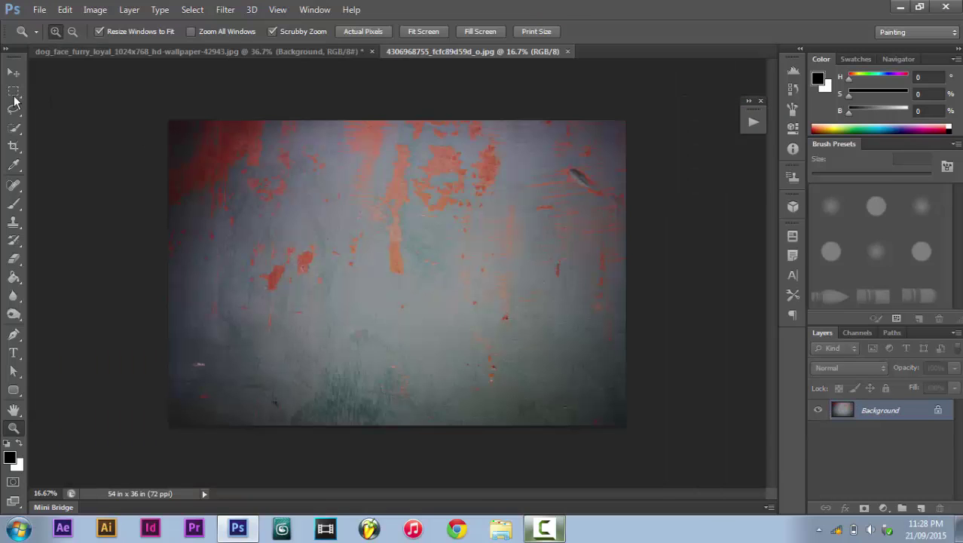
# Step: Duplicate the texture's Background layer into the dog_face document, then close the texture file
pyautogui.click(14, 92)
pyautogui.rightClick(317, 197)
pyautogui.click(369, 228)
pyautogui.click(552, 213)
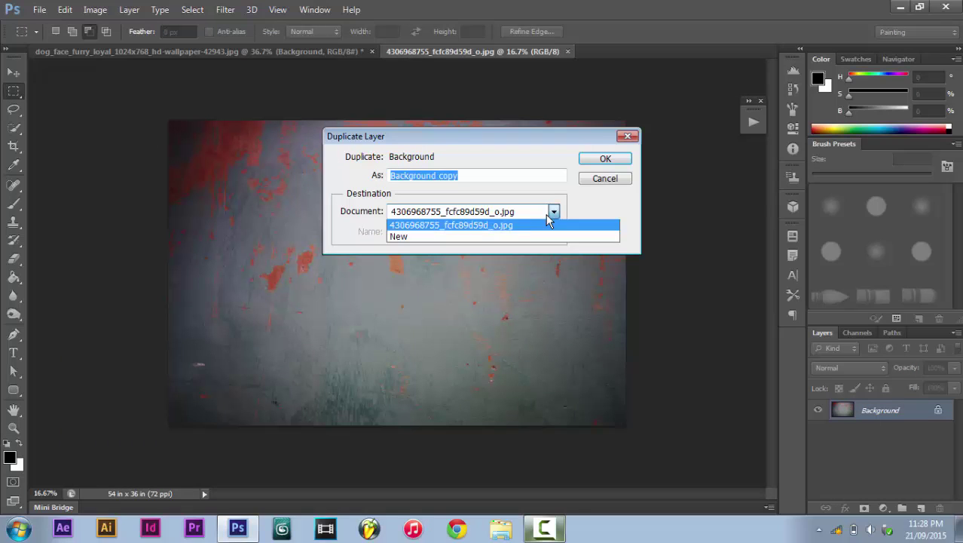
pyautogui.click(528, 223)
pyautogui.click(605, 159)
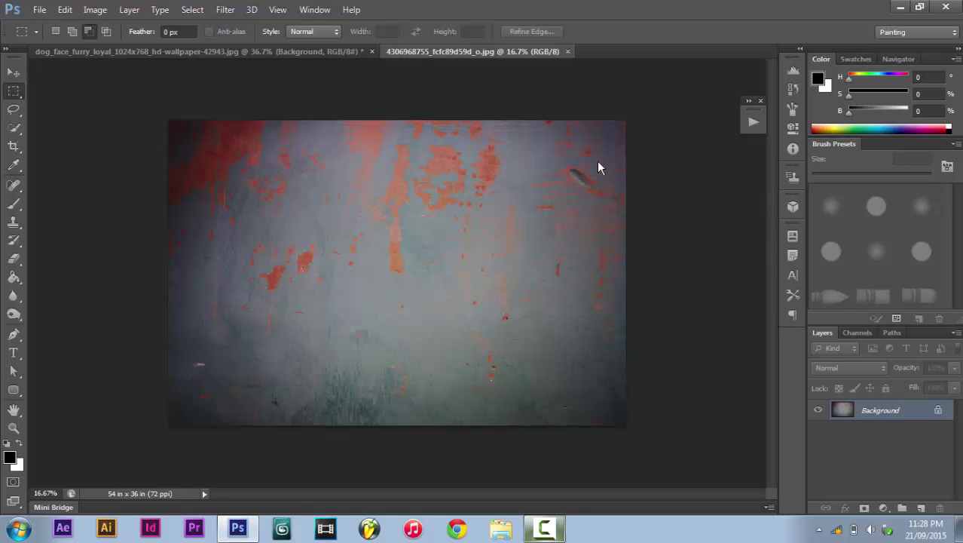
pyautogui.click(568, 51)
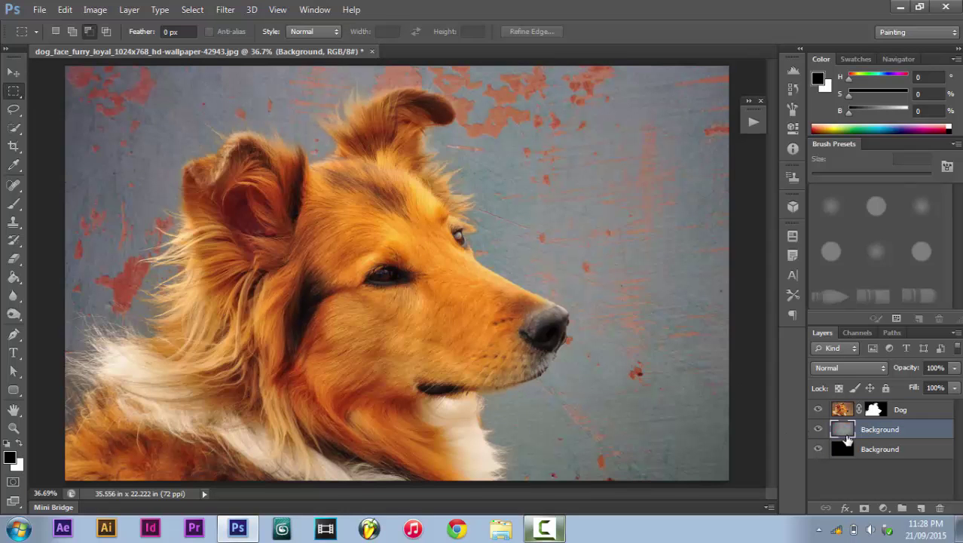
# Step: Free-transform the Dog layer down to about 58%, placing the collie in the bottom-left corner
pyautogui.click(899, 414)
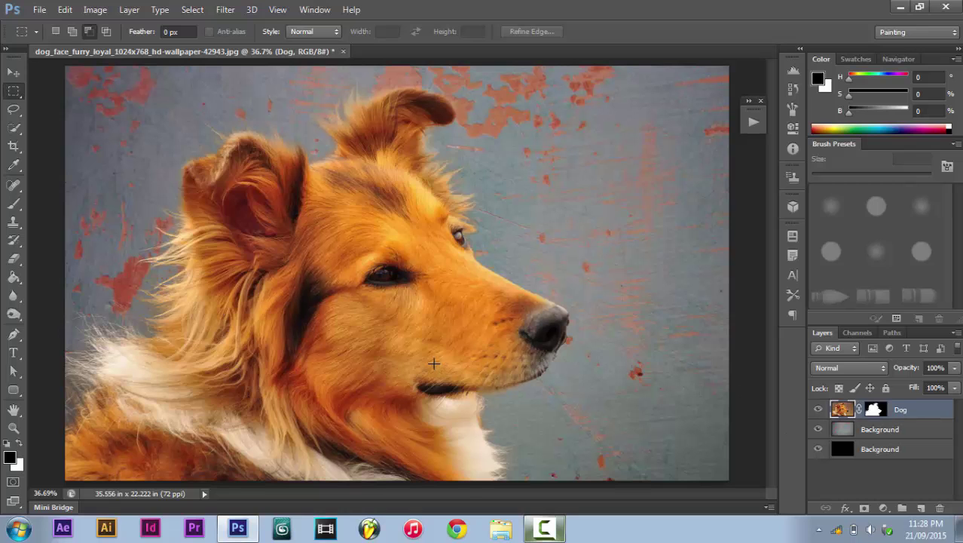
pyautogui.hotkey('ctrl', 't')
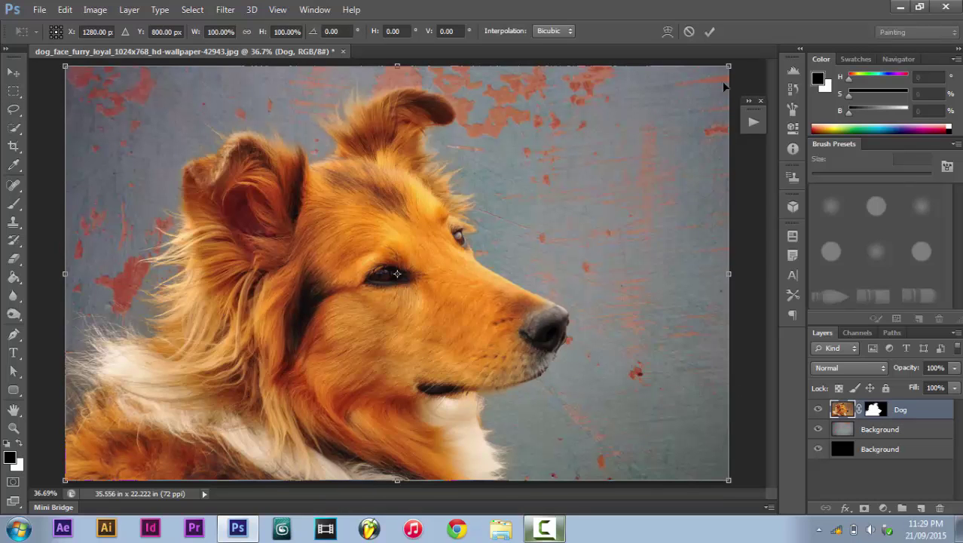
pyautogui.moveTo(725, 66); pyautogui.dragTo(450, 240)
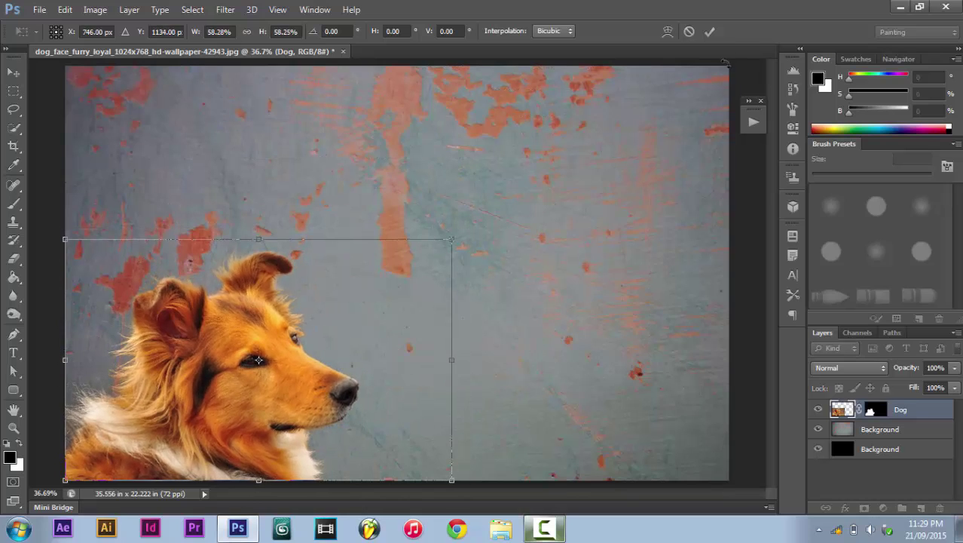
pyautogui.click(709, 32)
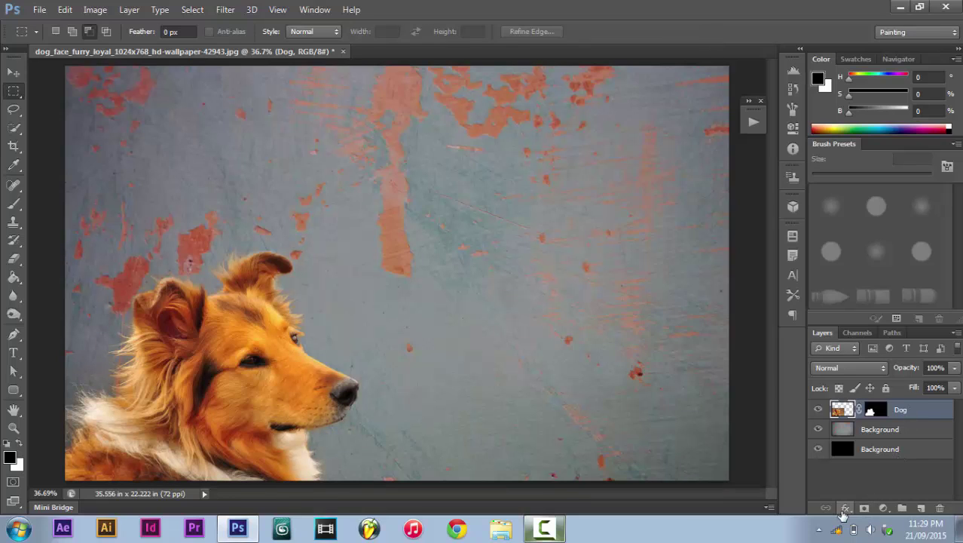
# Step: Add a Drop Shadow to the Dog layer: 41 px distance, 40 px size, 53% opacity
pyautogui.click(847, 511)
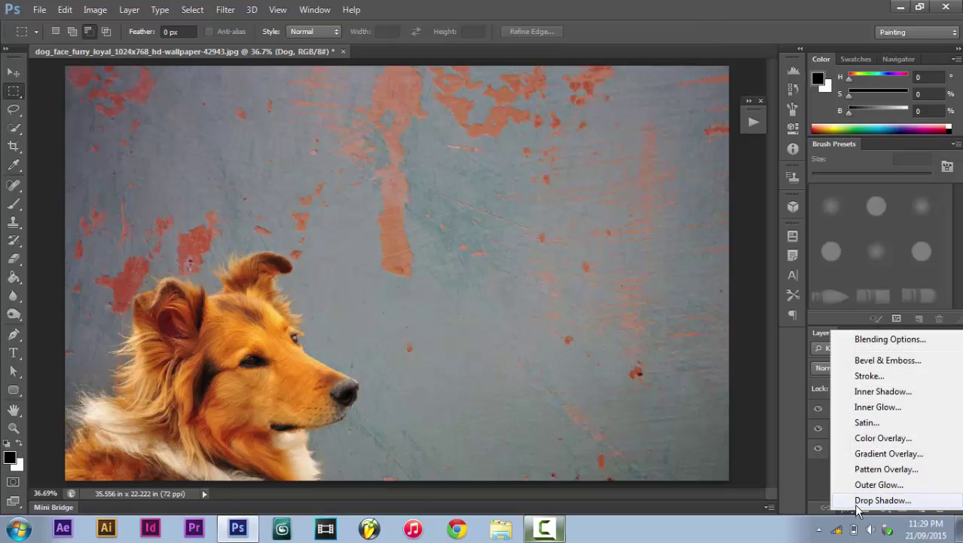
pyautogui.click(859, 502)
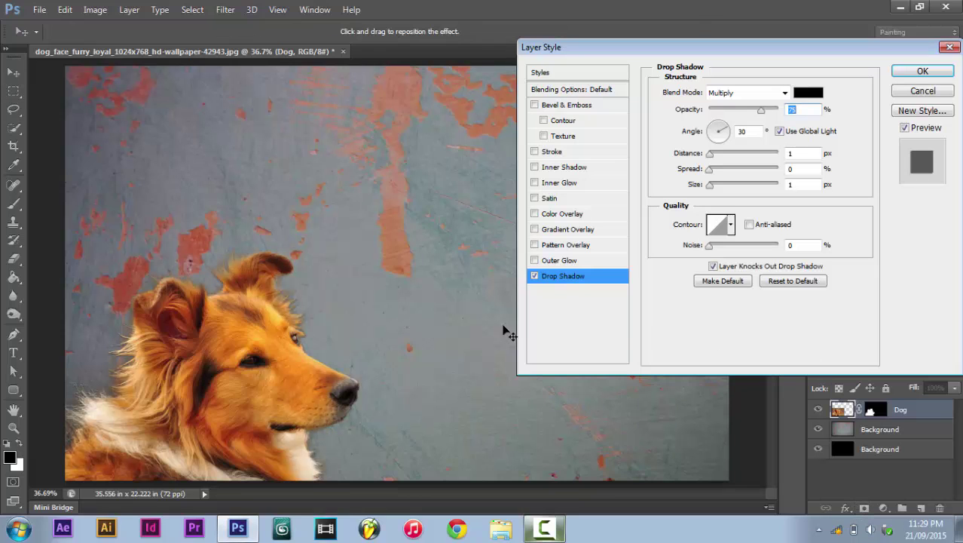
pyautogui.moveTo(268, 392); pyautogui.dragTo(329, 370)
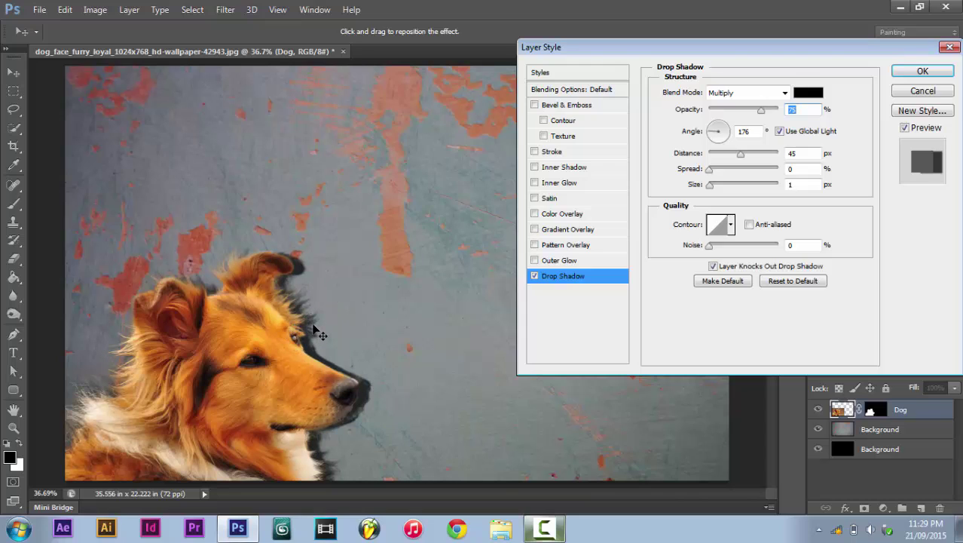
pyautogui.moveTo(315, 328); pyautogui.dragTo(311, 330)
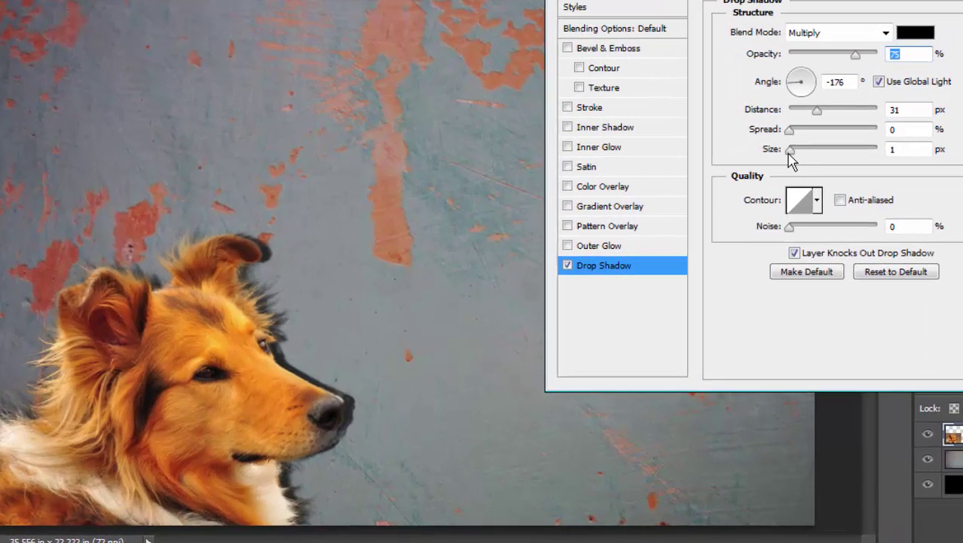
pyautogui.moveTo(710, 185); pyautogui.dragTo(708, 186)
pyautogui.moveTo(789, 153); pyautogui.dragTo(810, 159)
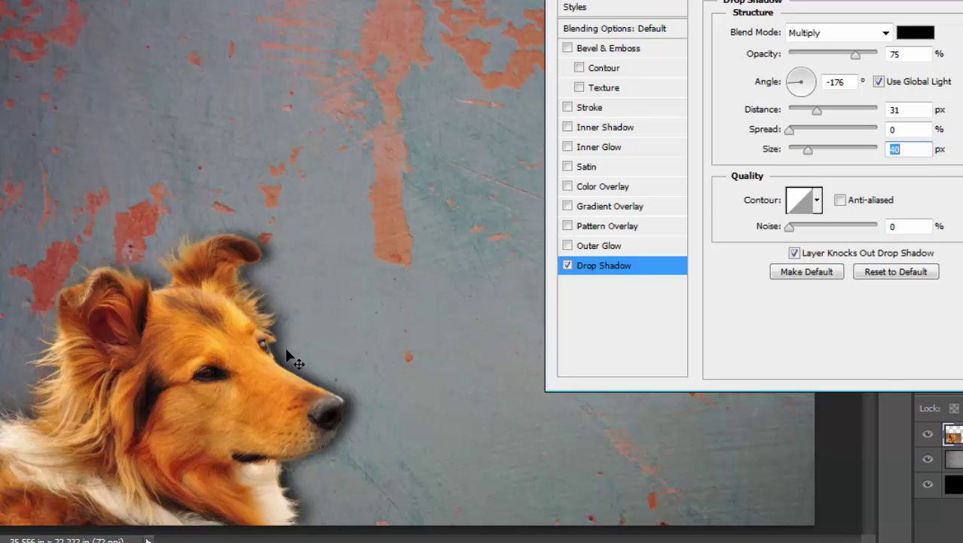
pyautogui.moveTo(288, 349); pyautogui.dragTo(290, 359)
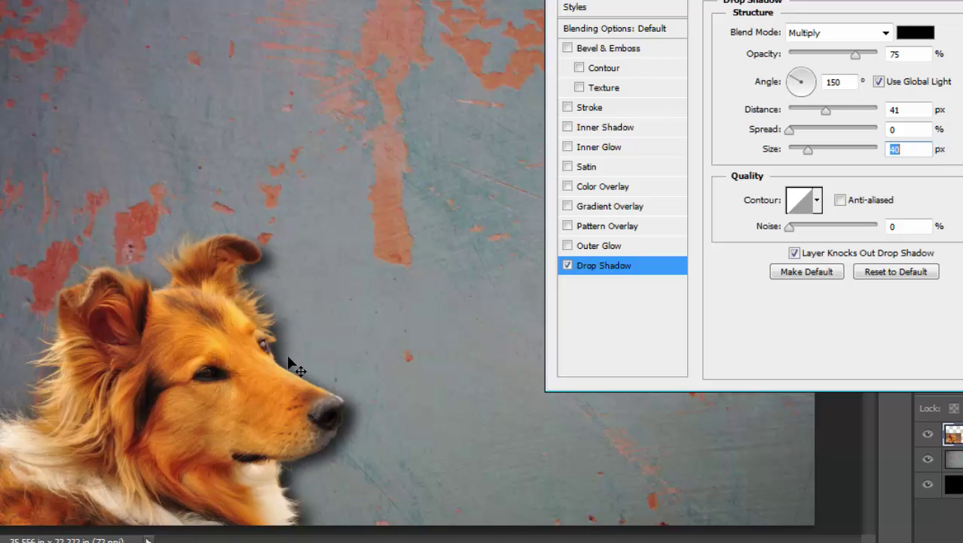
pyautogui.moveTo(855, 55); pyautogui.dragTo(836, 56)
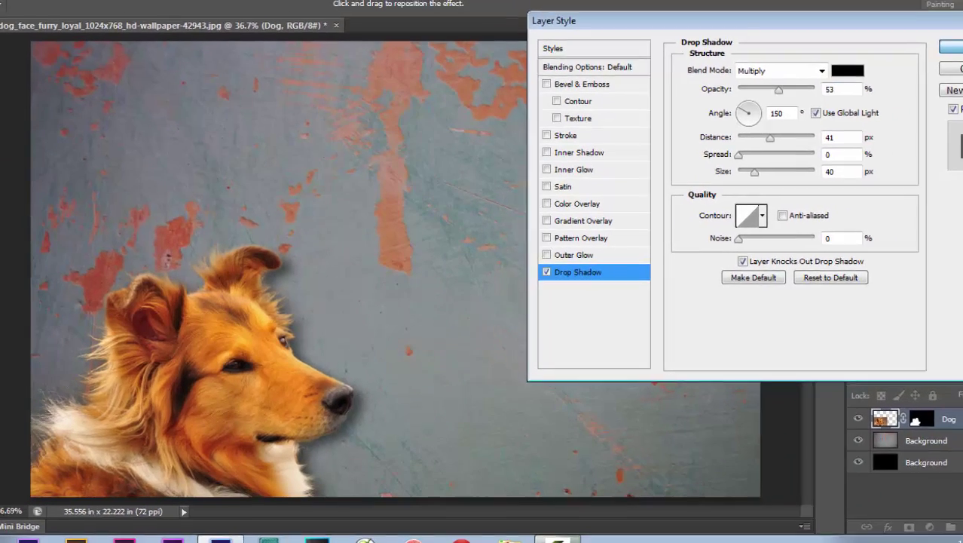
pyautogui.press('Return')
# Step: Blur the Dog layer mask along the fur edges around the ears and left side at 50% strength
pyautogui.click(874, 410)
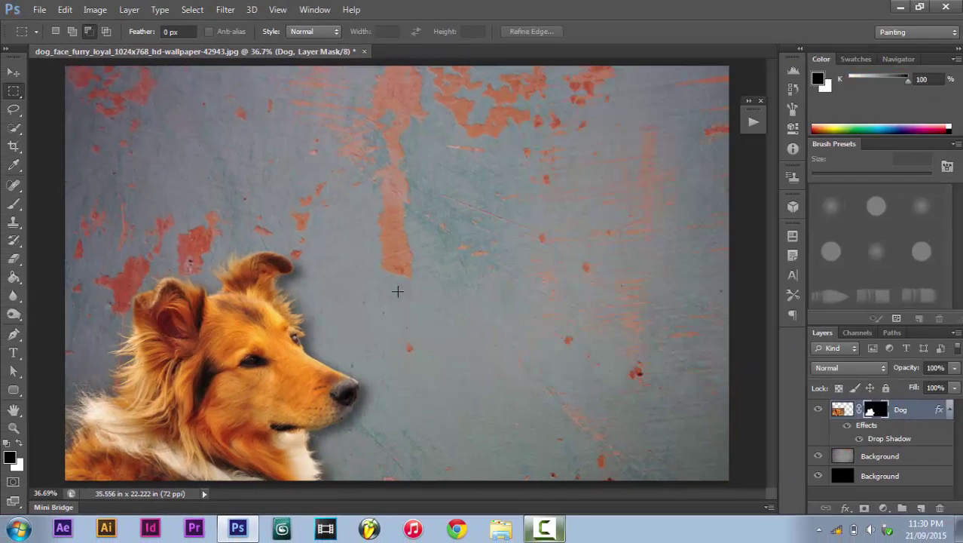
pyautogui.hotkey('ctrl', 'space')
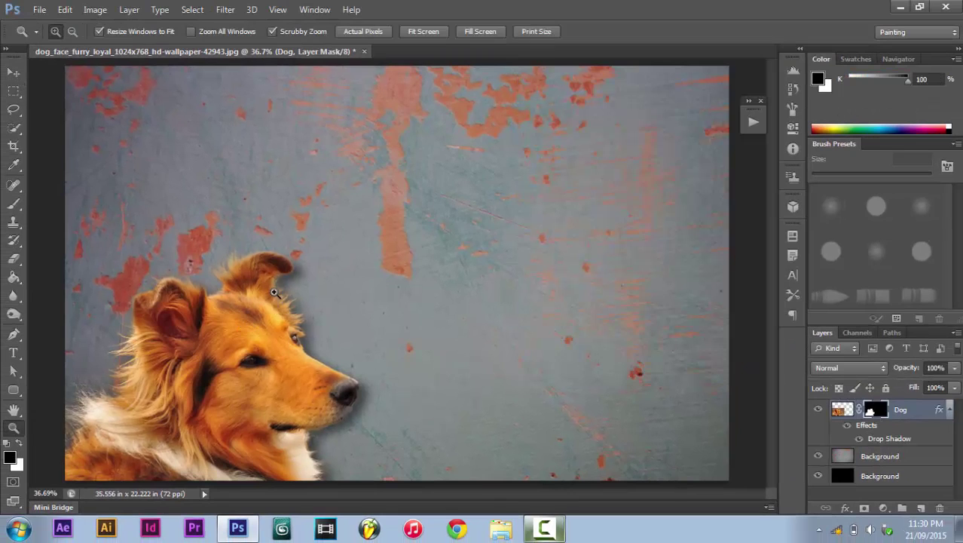
pyautogui.moveTo(273, 290); pyautogui.dragTo(405, 312)
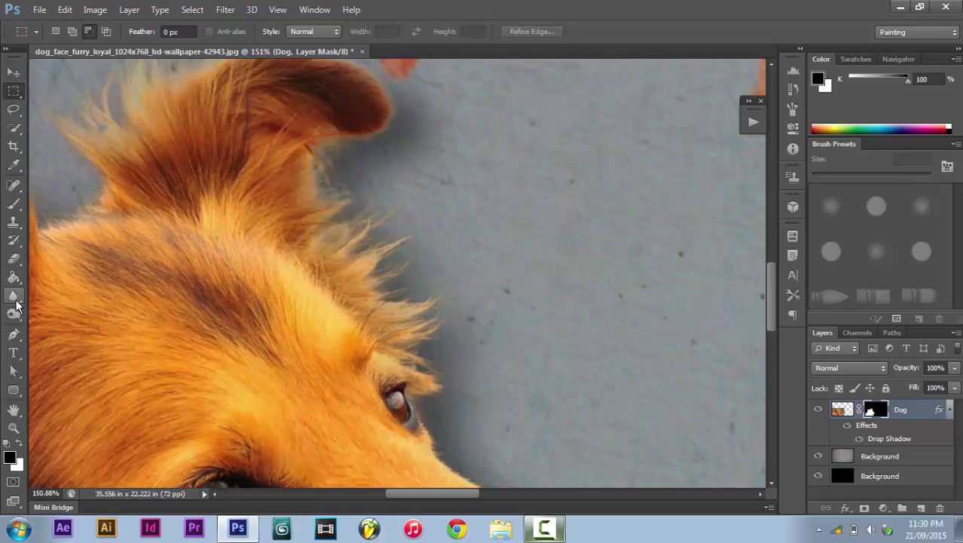
pyautogui.click(14, 297)
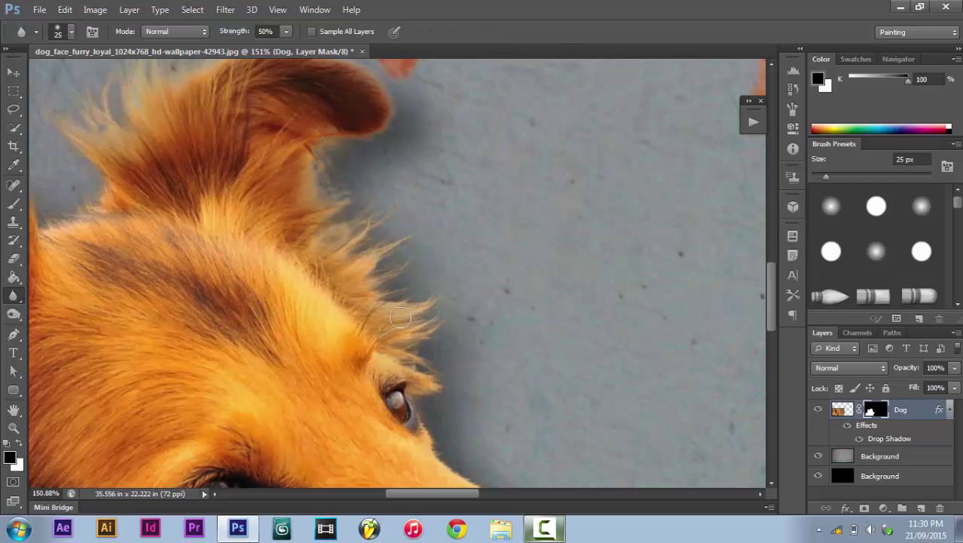
pyautogui.moveTo(419, 404); pyautogui.dragTo(527, 220)
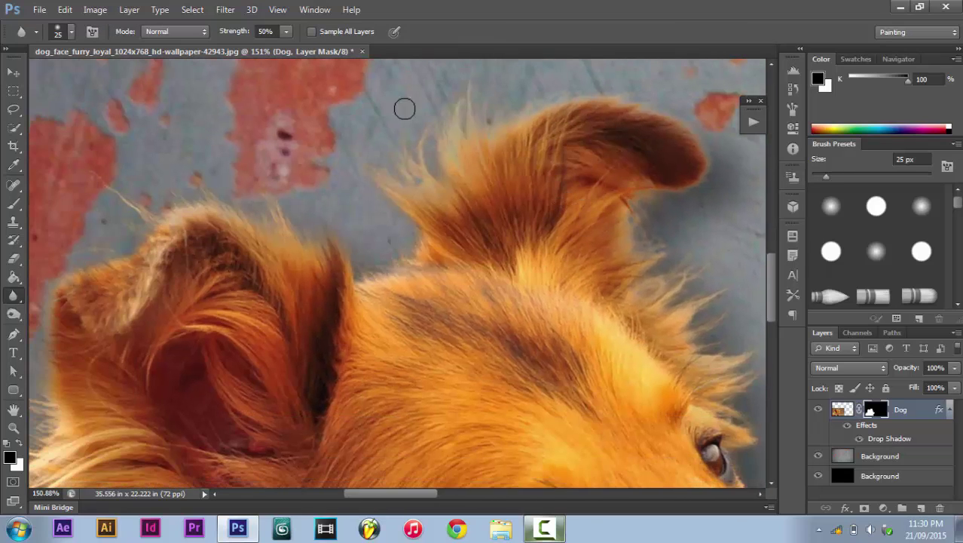
pyautogui.hscroll(-5, 404, 110)
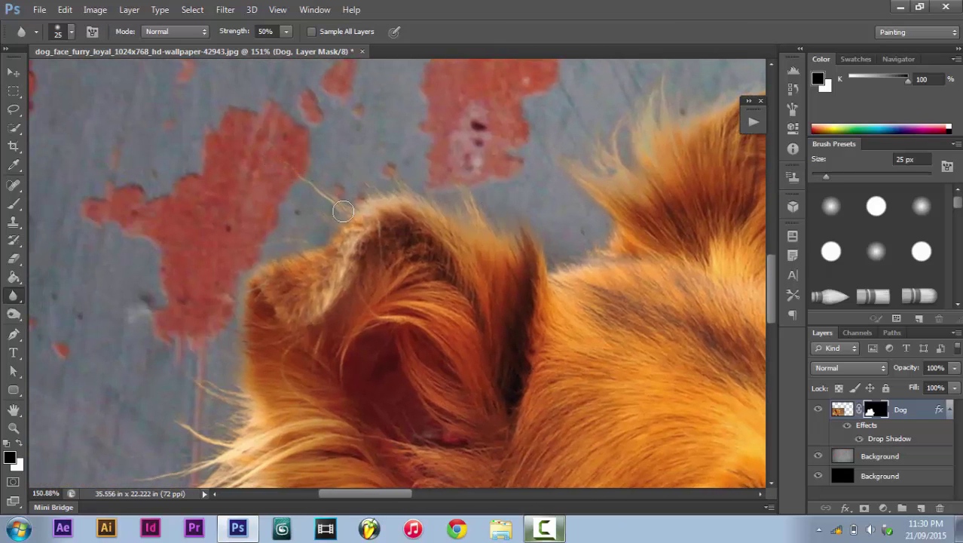
pyautogui.moveTo(230, 290); pyautogui.dragTo(363, 96)
pyautogui.moveTo(337, 337); pyautogui.dragTo(365, 222)
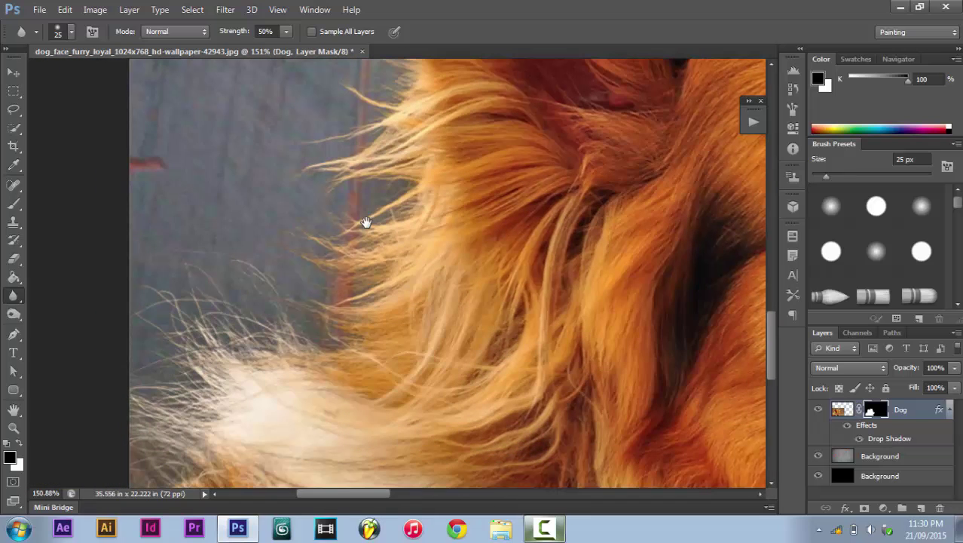
pyautogui.moveTo(305, 309)
pyautogui.mouseDown()
pyautogui.moveTo(293, 377)
pyautogui.moveTo(273, 390)
pyautogui.mouseUp()
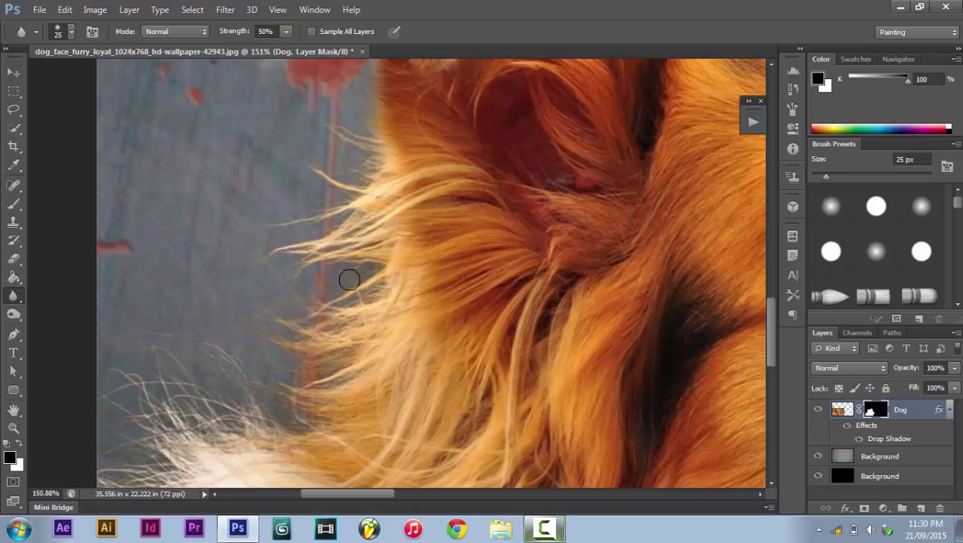
pyautogui.scroll(3, 366, 264)
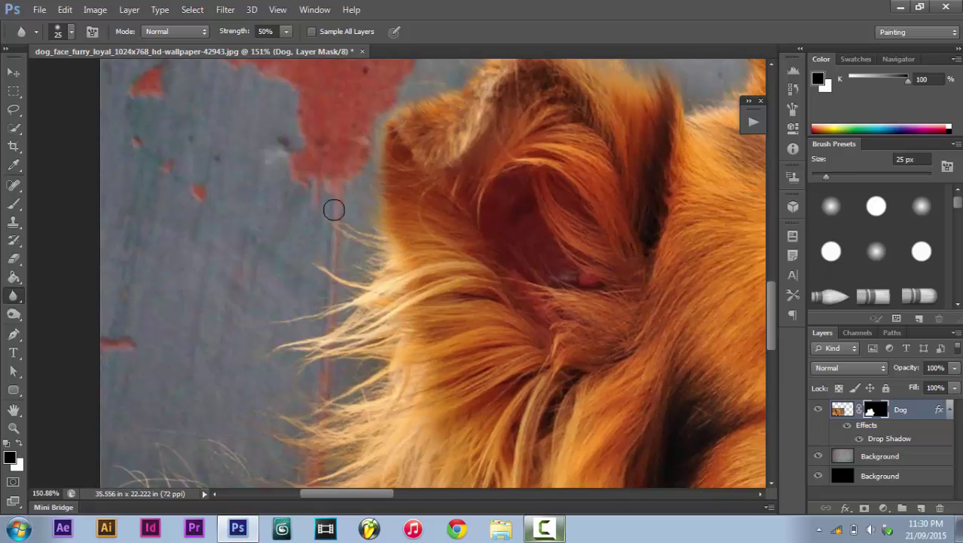
pyautogui.moveTo(400, 312); pyautogui.dragTo(326, 317)
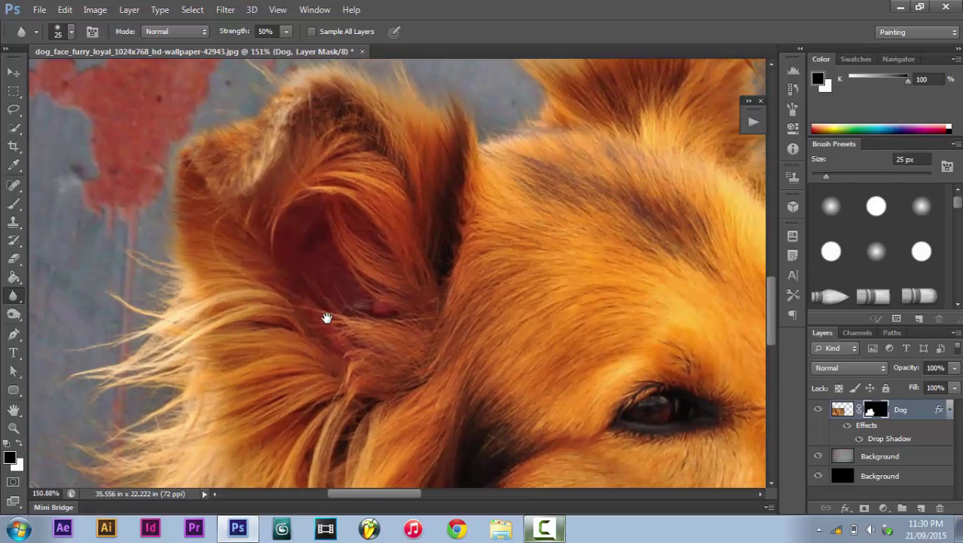
pyautogui.hotkey('ctrl', '0')
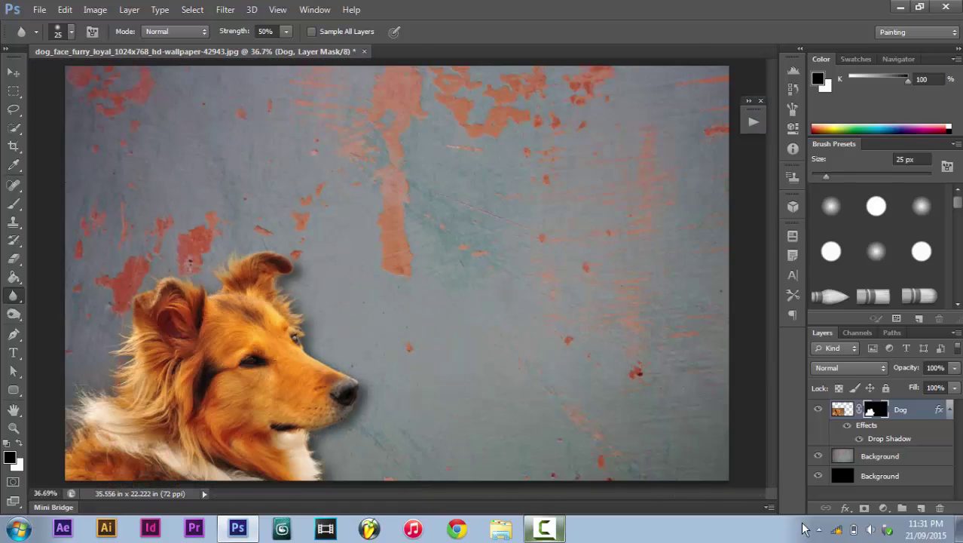
# Step: Add a Curves adjustment with an S-curve: shadows 62→38, highlights 191→213
pyautogui.click(883, 508)
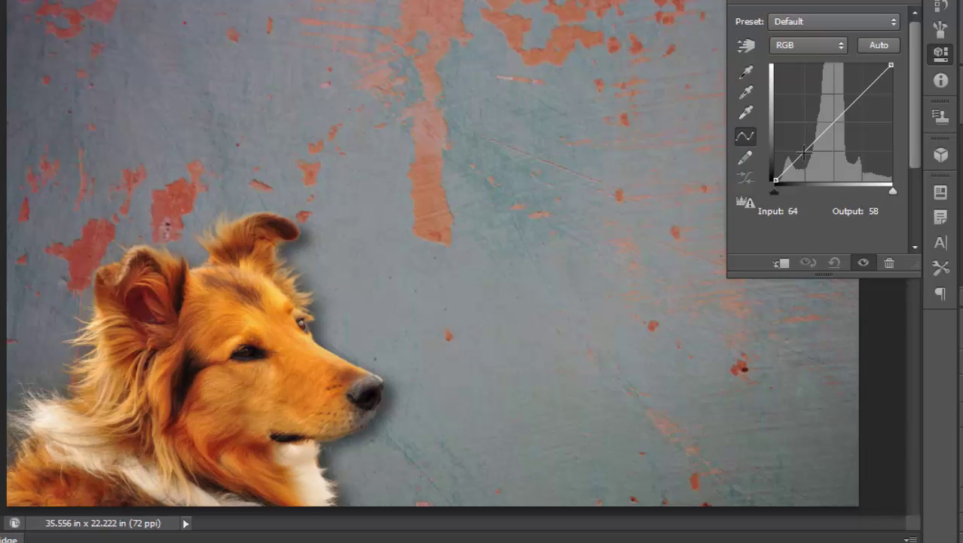
pyautogui.click(804, 152)
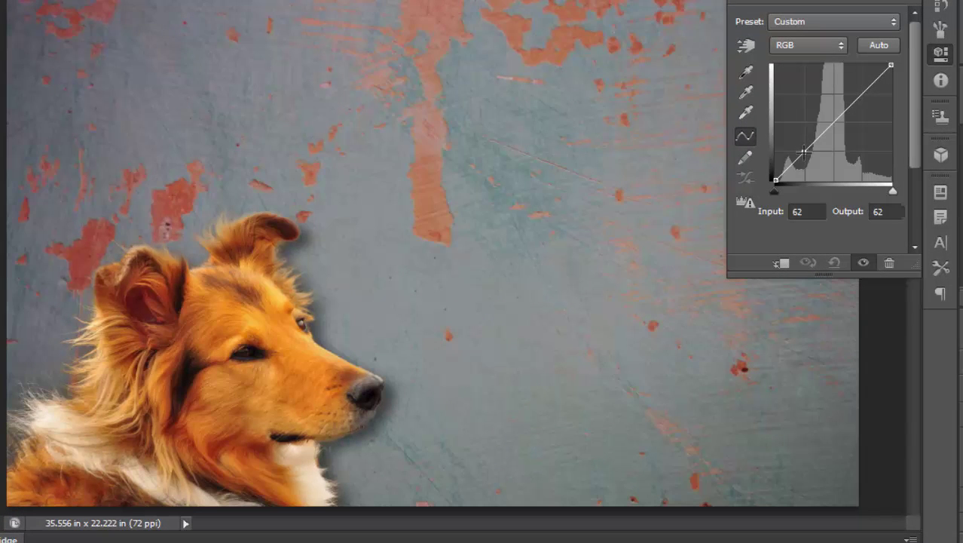
pyautogui.moveTo(804, 151); pyautogui.dragTo(805, 163)
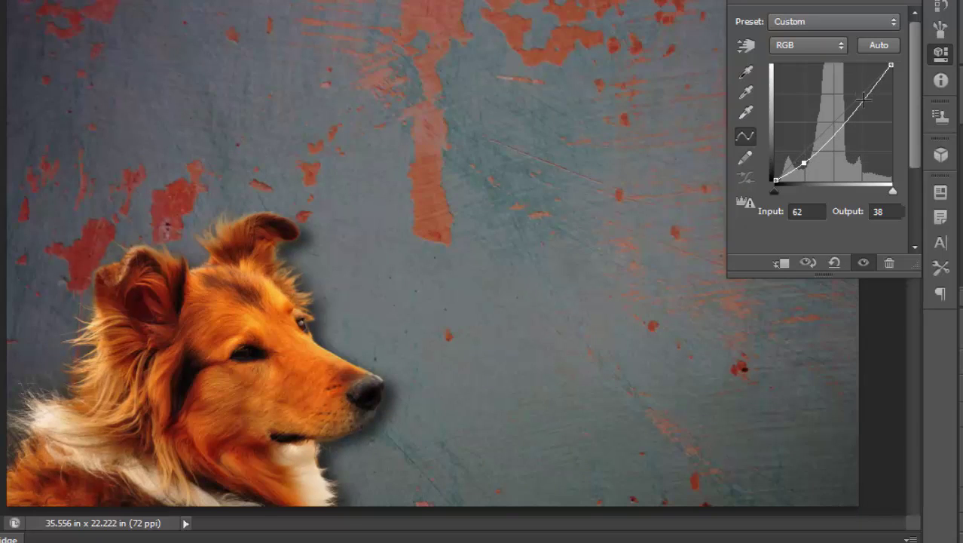
pyautogui.moveTo(863, 98); pyautogui.dragTo(862, 84)
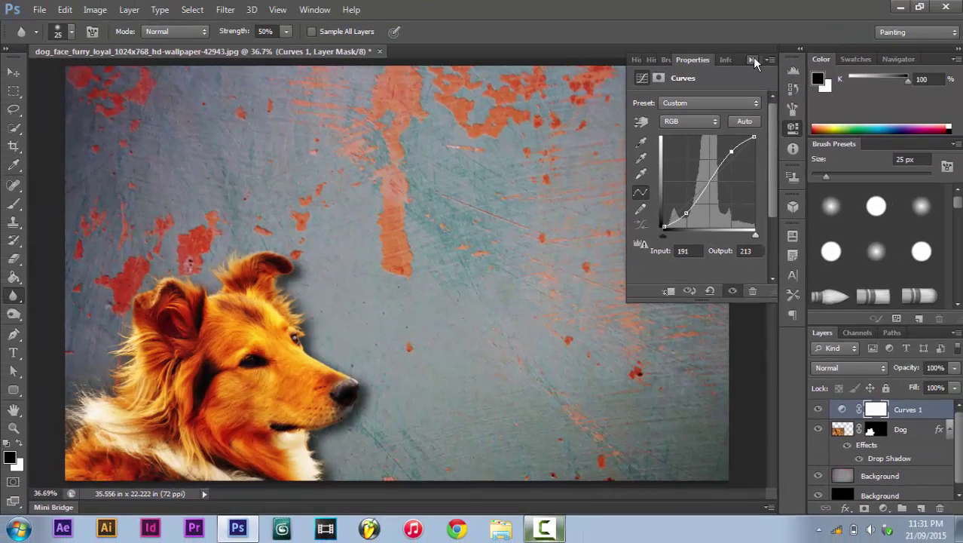
# Step: Lower the Curves 1 layer's opacity, settling at 55%
pyautogui.click(752, 60)
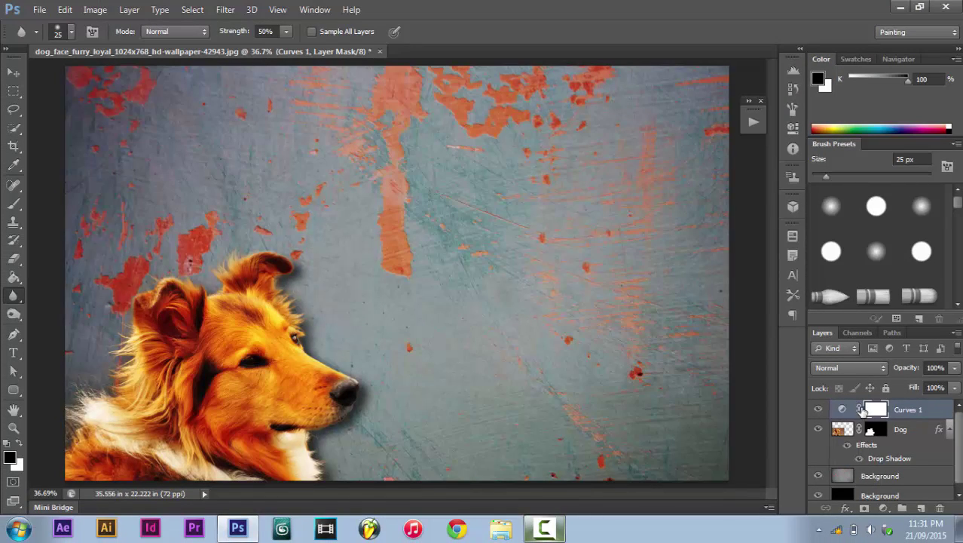
pyautogui.click(953, 386)
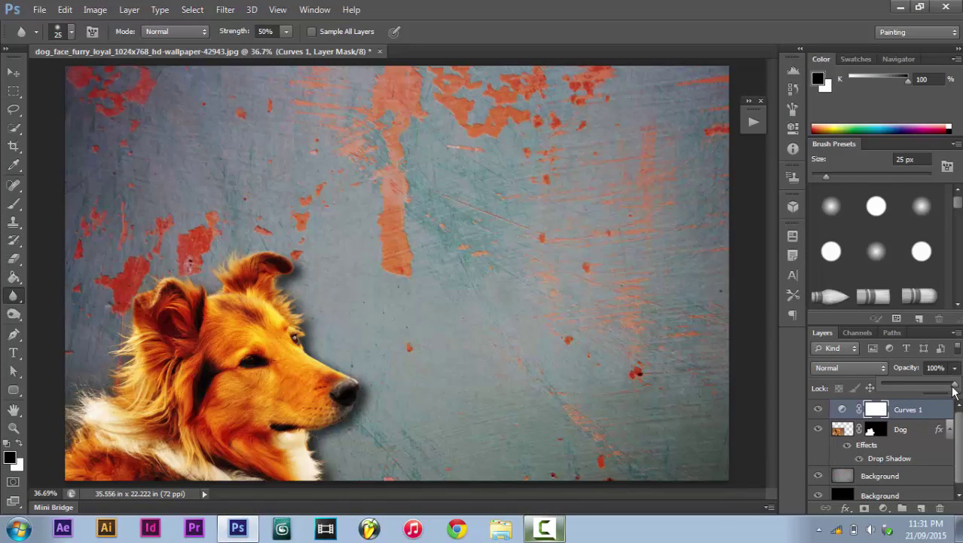
pyautogui.moveTo(954, 388); pyautogui.dragTo(915, 389)
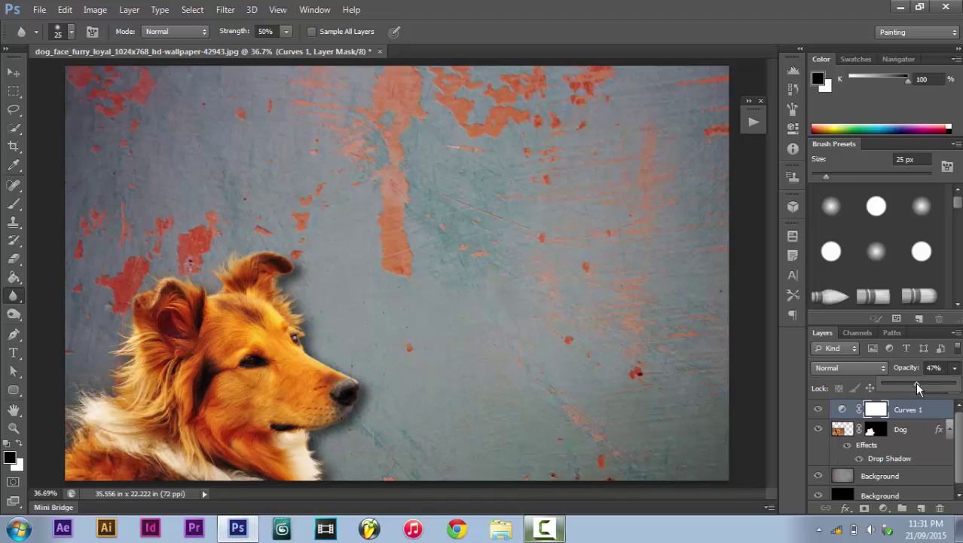
pyautogui.moveTo(917, 386); pyautogui.dragTo(924, 388)
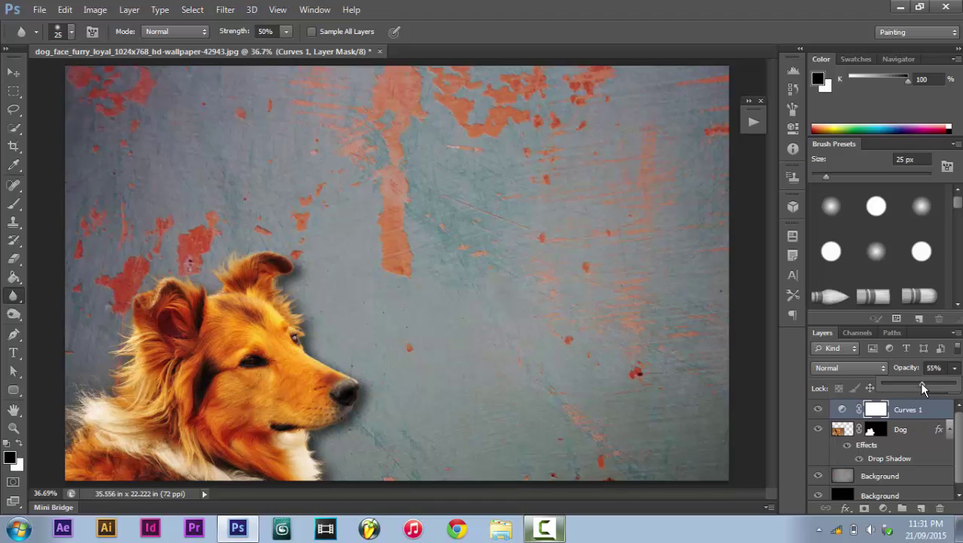